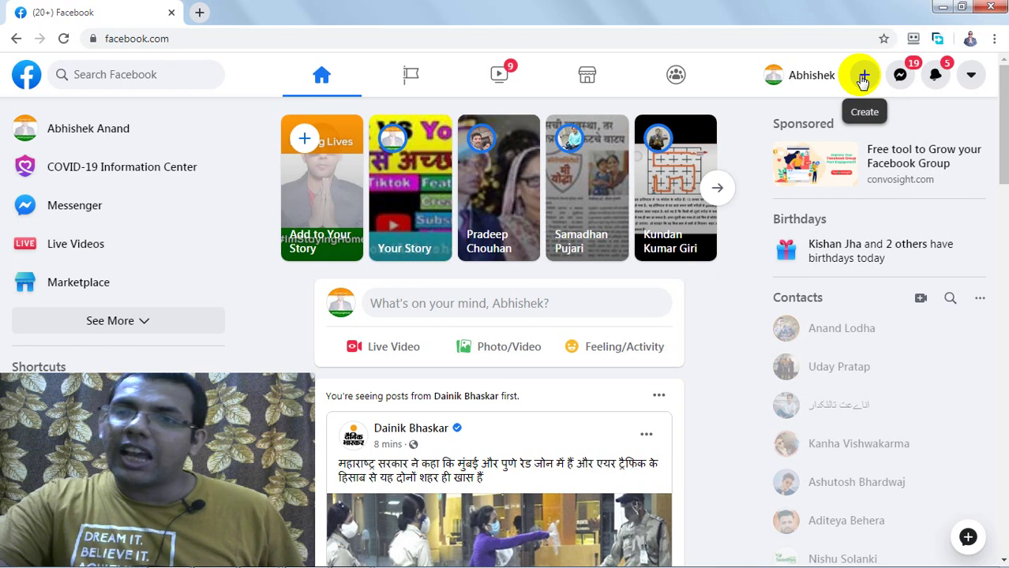
Start creating a new ad from the Facebook home page and choose Reach as the campaign's marketing objective.
{"action": "left_click", "coordinate": [862, 78]}
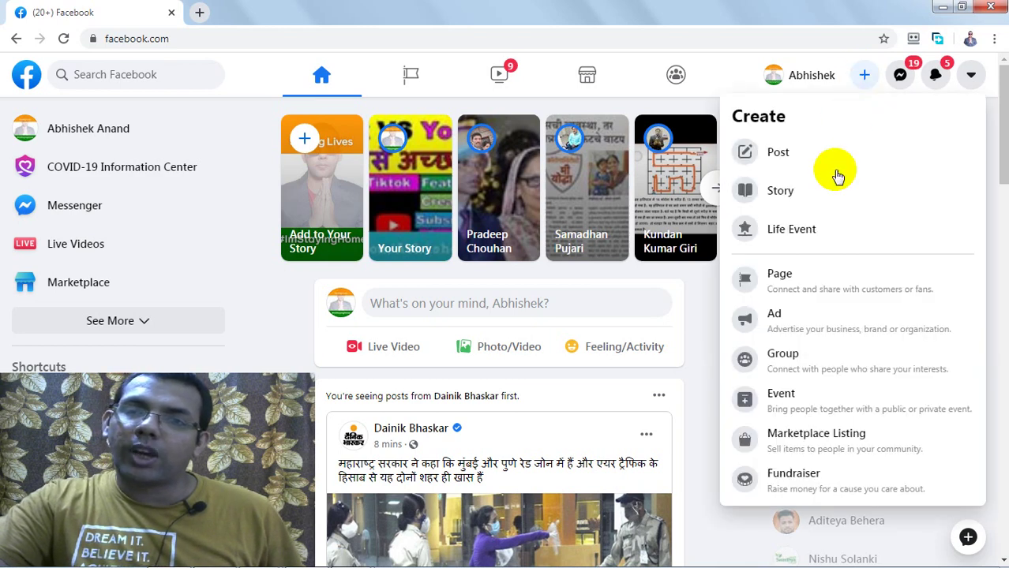
{"action": "left_click", "coordinate": [774, 320]}
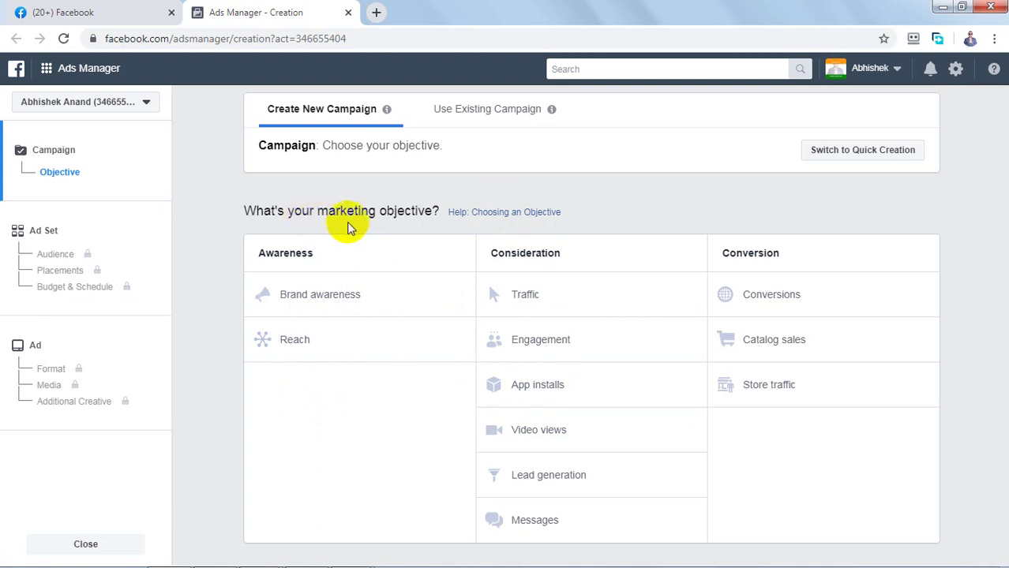
{"action": "left_click_drag", "start_coordinate": [386, 212], "coordinate": [427, 211]}
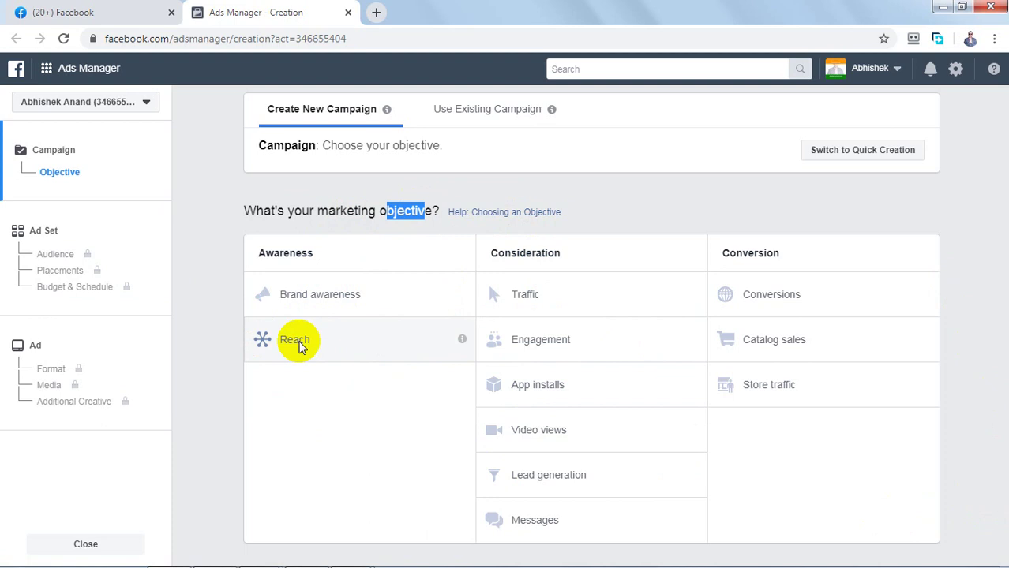
{"action": "left_click", "coordinate": [344, 342]}
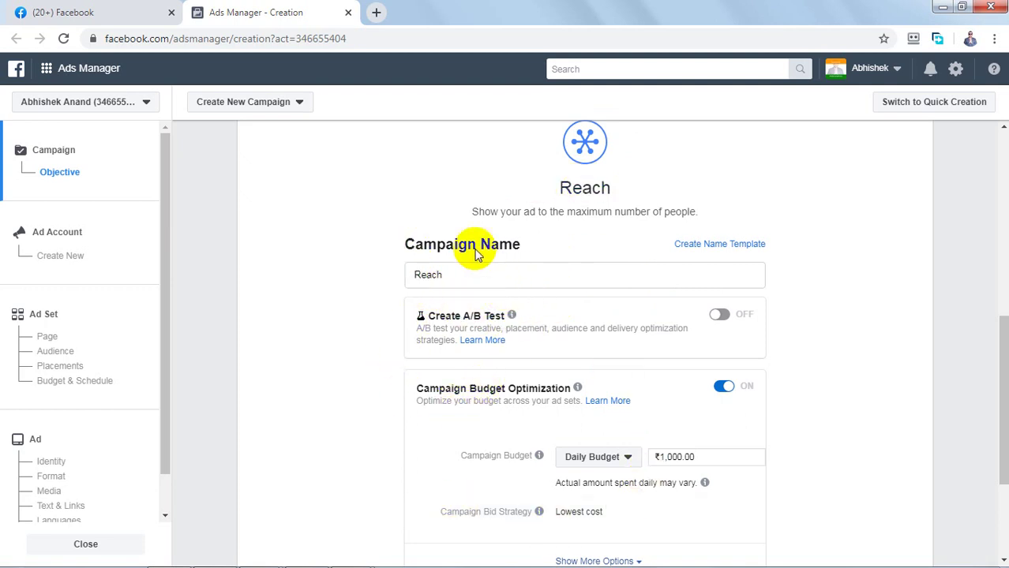
{"action": "left_click_drag", "start_coordinate": [414, 247], "coordinate": [513, 246]}
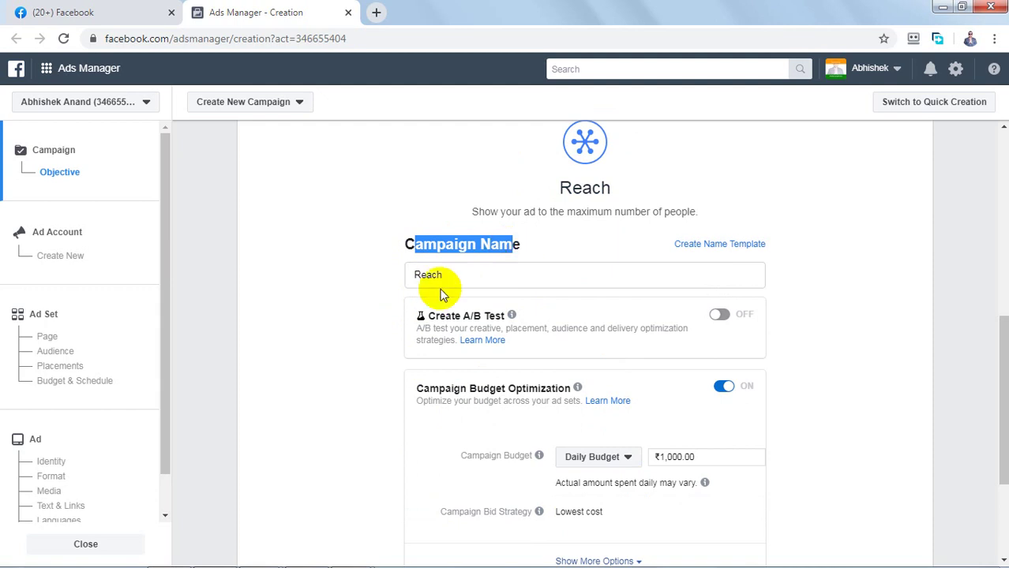
{"action": "double_click", "coordinate": [446, 275]}
{"action": "left_click", "coordinate": [334, 361]}
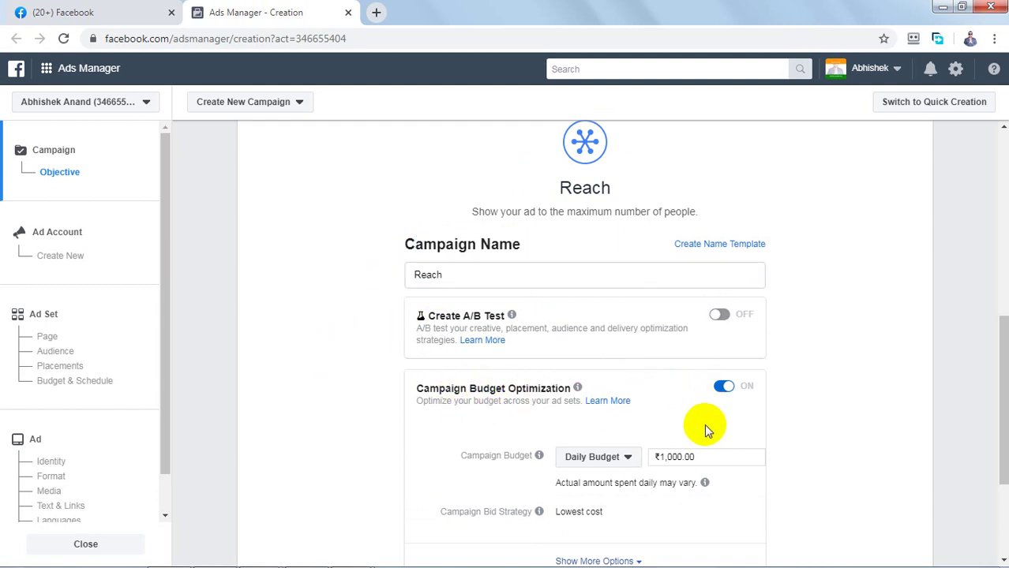
Switch the campaign budget to Lifetime Budget and set the amount to ₹5,000.
{"action": "left_click", "coordinate": [604, 464]}
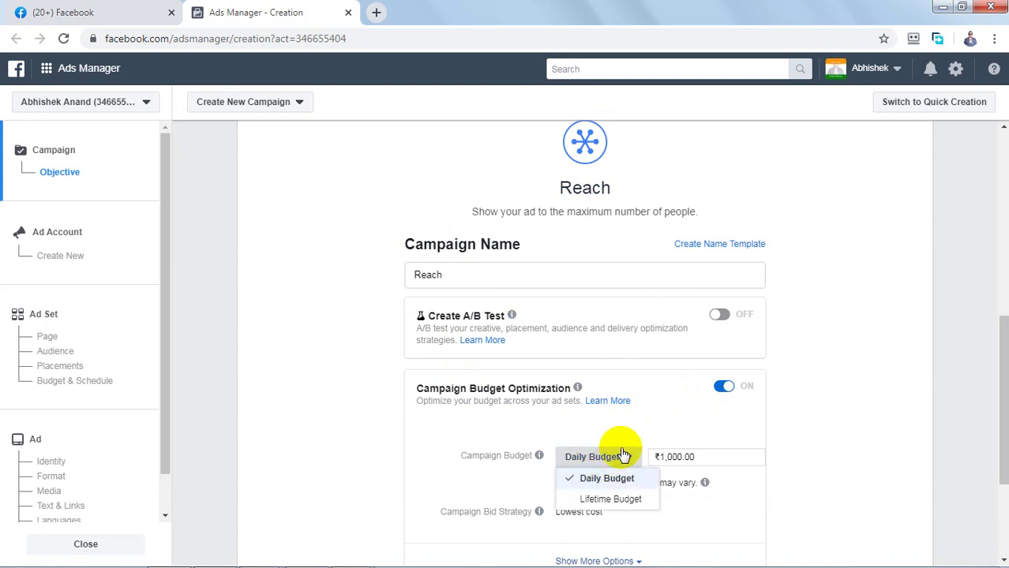
{"action": "left_click", "coordinate": [617, 502]}
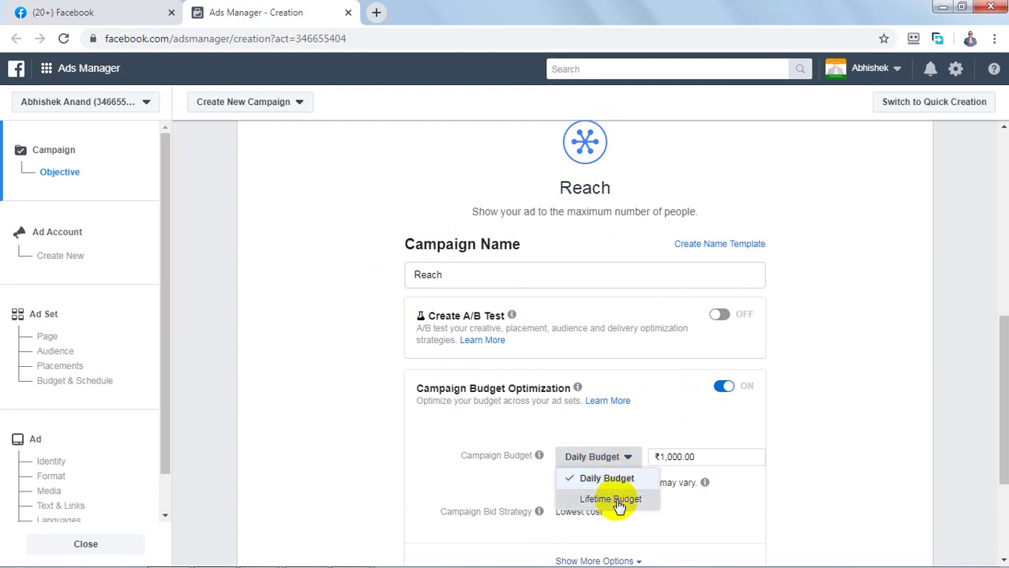
{"action": "left_click", "coordinate": [724, 460]}
{"action": "left_click_drag", "start_coordinate": [724, 460], "coordinate": [608, 473]}
{"action": "type", "text": "5,"}
{"action": "type", "text": "000"}
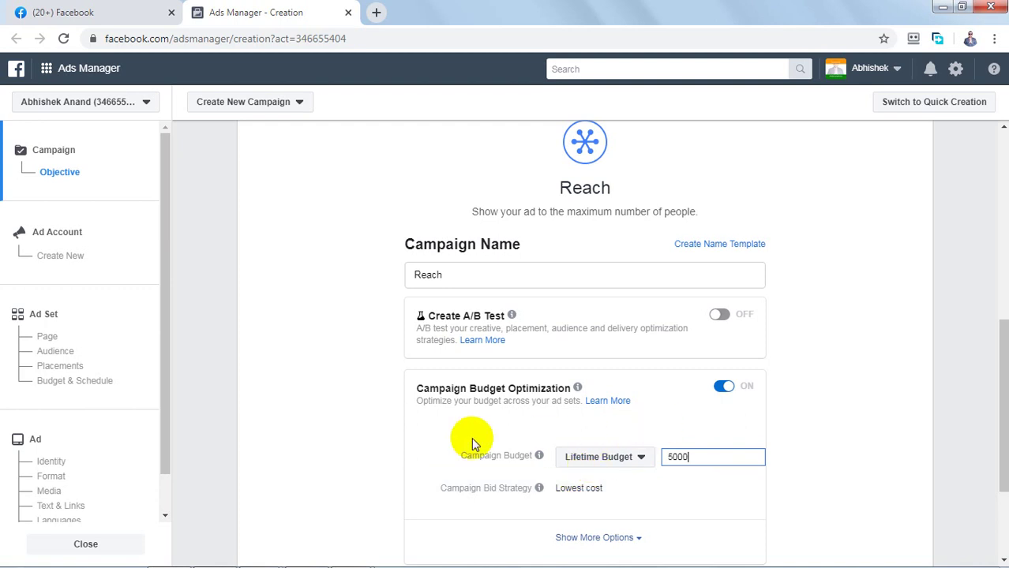
{"action": "left_click", "coordinate": [383, 461]}
Accept the campaign settings and proceed to setting up the ad account.
{"action": "left_click", "coordinate": [1002, 423]}
{"action": "left_click_drag", "start_coordinate": [1002, 422], "coordinate": [1000, 494]}
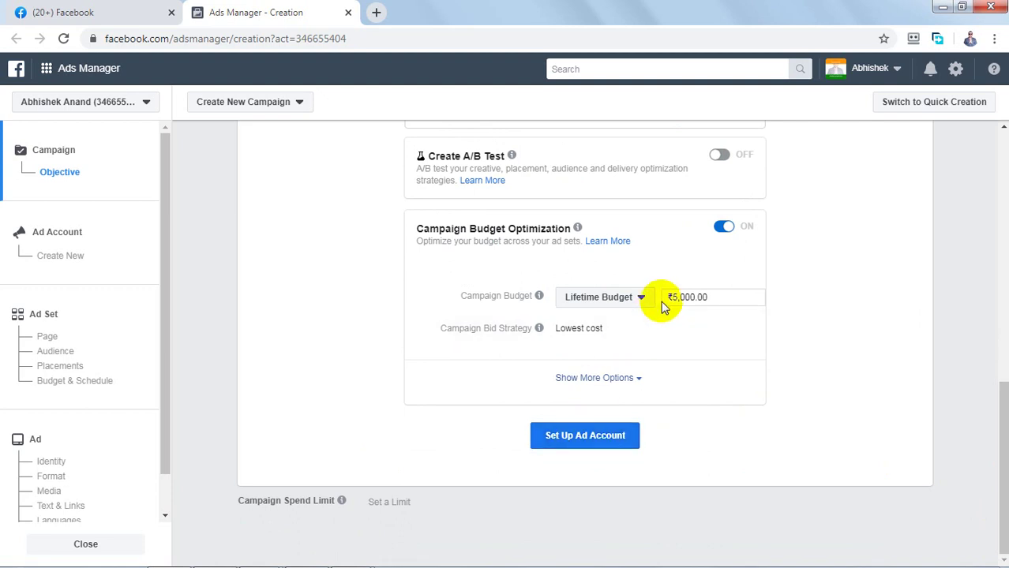
{"action": "left_click_drag", "start_coordinate": [726, 297], "coordinate": [654, 311]}
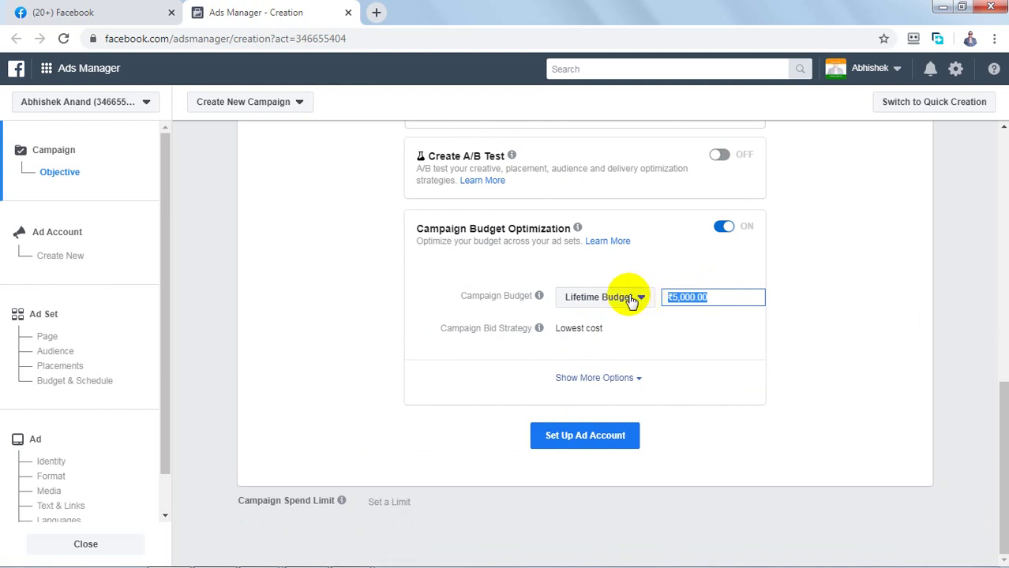
{"action": "left_click", "coordinate": [704, 297]}
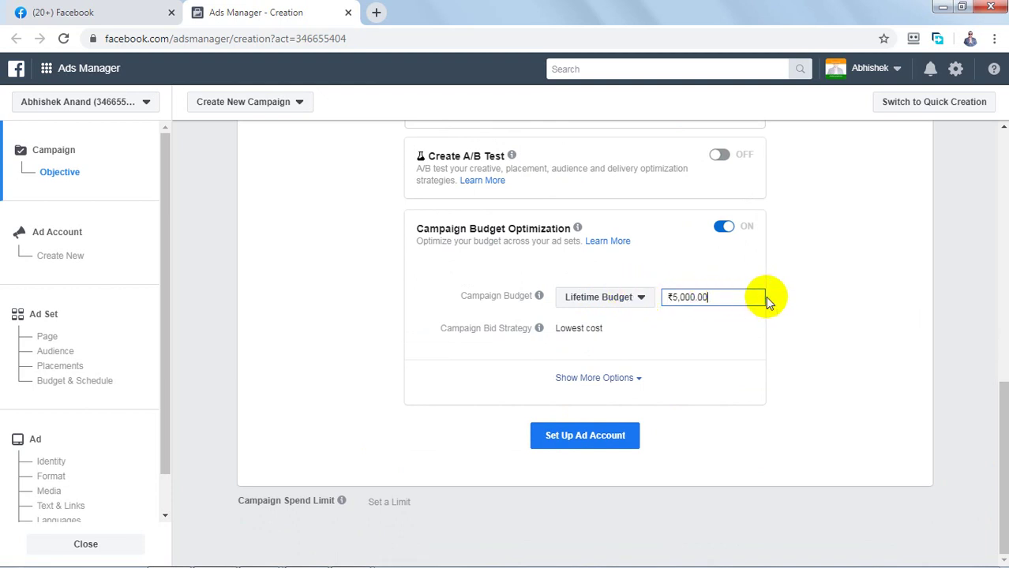
{"action": "left_click", "coordinate": [585, 439]}
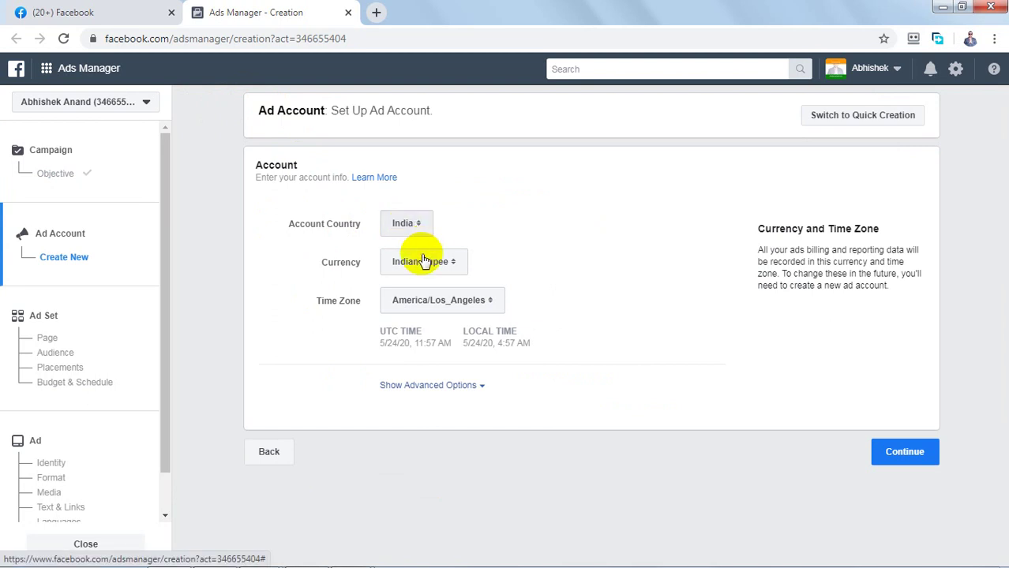
Set the ad account's time zone to Asia/Kolkata and continue to the ad set.
{"action": "left_click", "coordinate": [457, 299]}
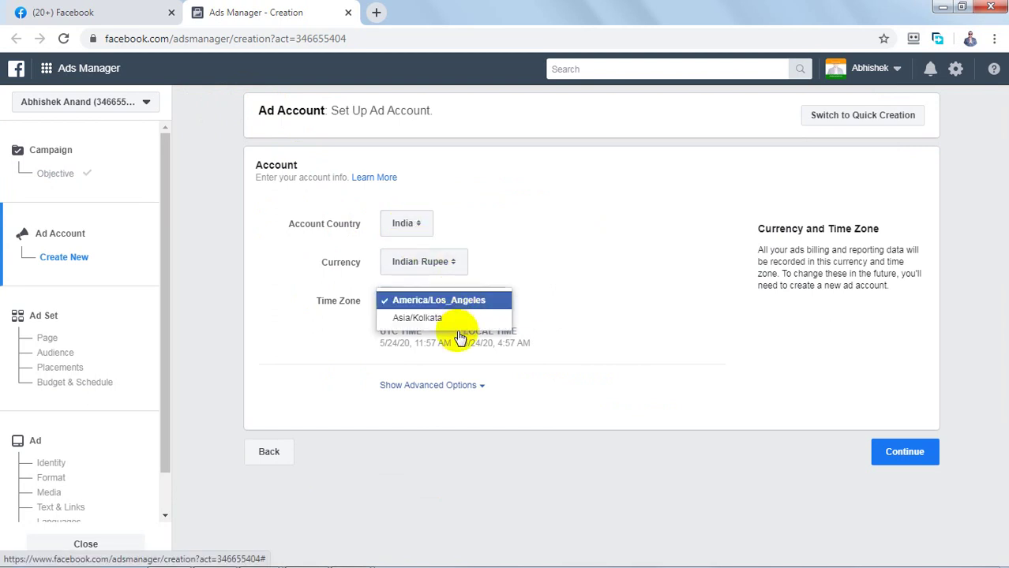
{"action": "left_click", "coordinate": [436, 319]}
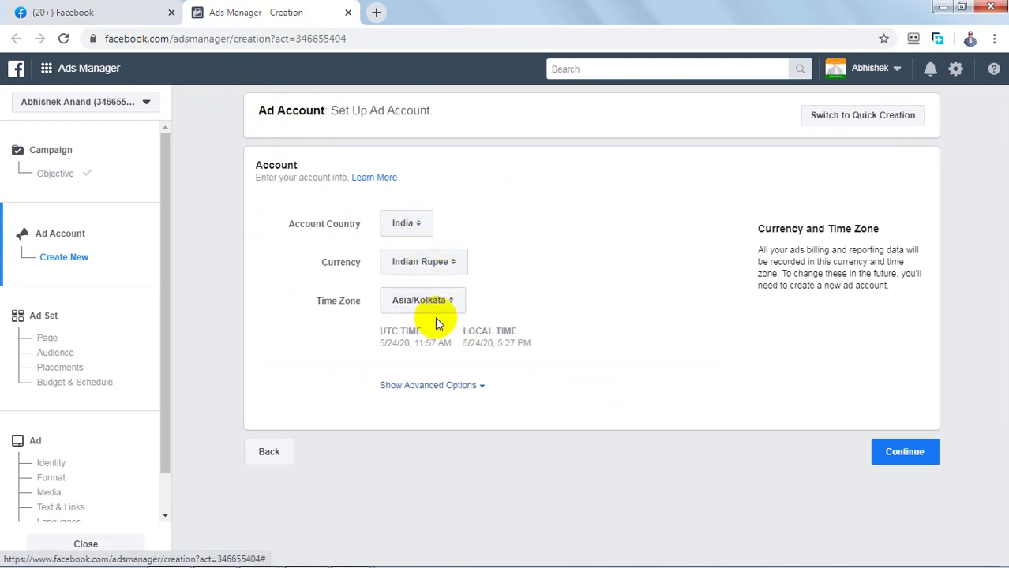
{"action": "left_click", "coordinate": [904, 455]}
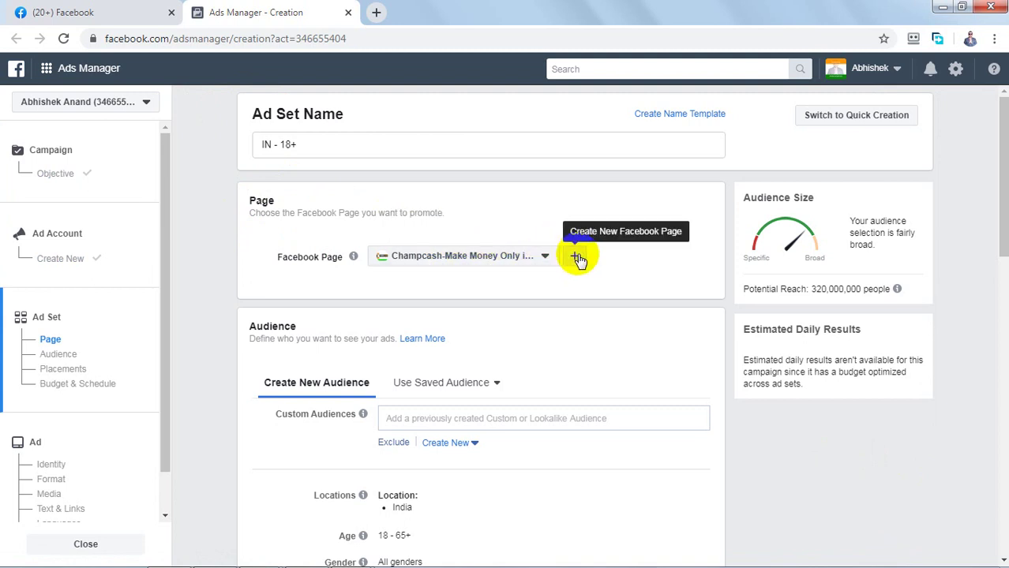
Choose the single page listed under the account owner's own name as the Facebook Page to promote.
{"action": "left_click", "coordinate": [544, 256]}
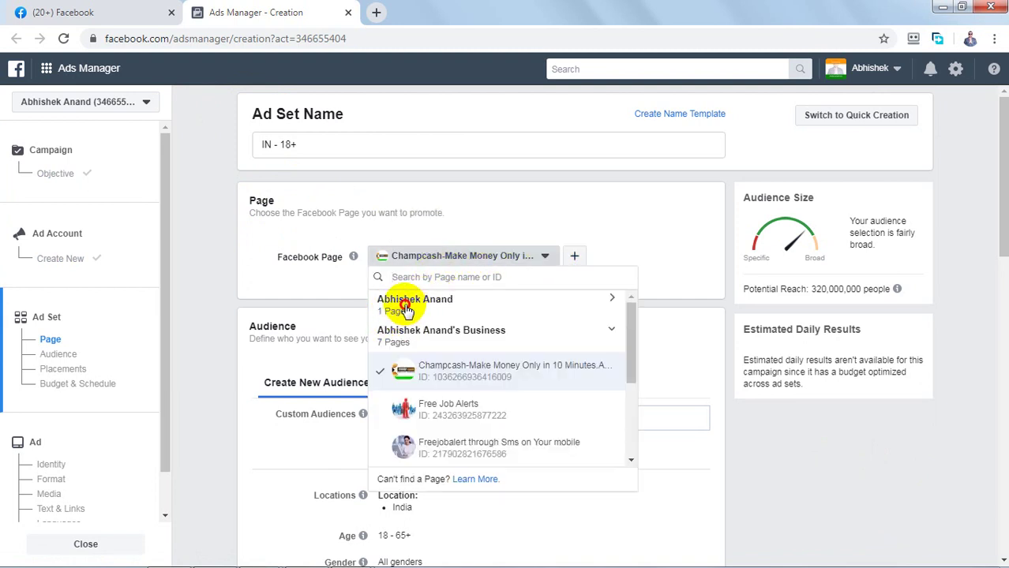
{"action": "left_click", "coordinate": [407, 307]}
{"action": "left_click", "coordinate": [440, 346]}
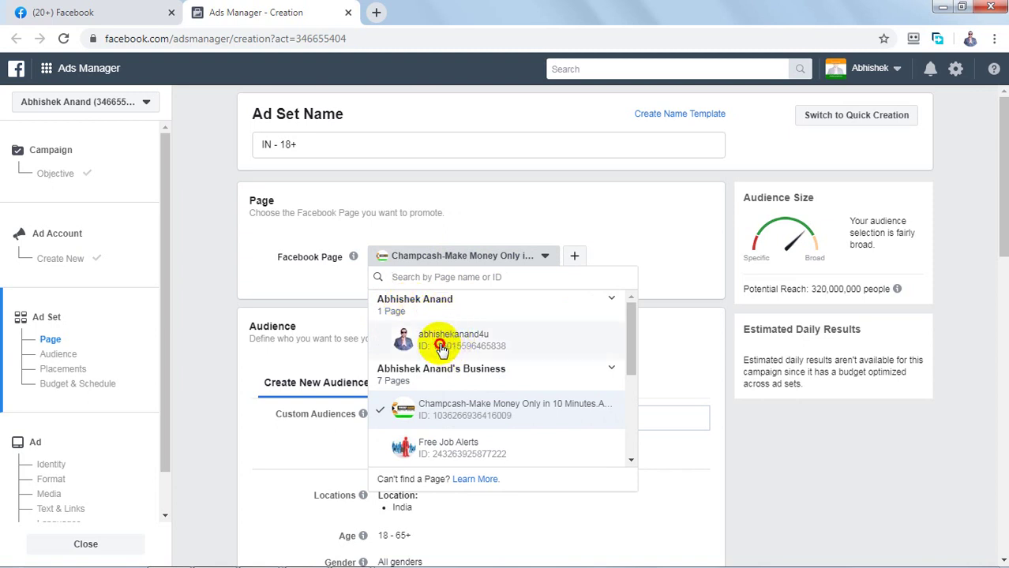
{"action": "left_click", "coordinate": [442, 347]}
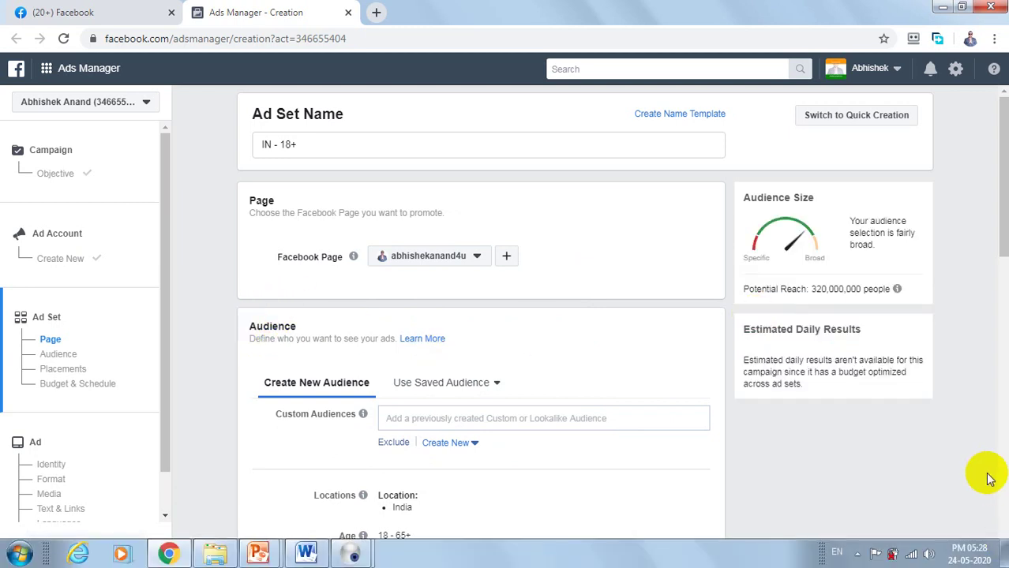
{"action": "mouse_move", "coordinate": [1000, 559]}
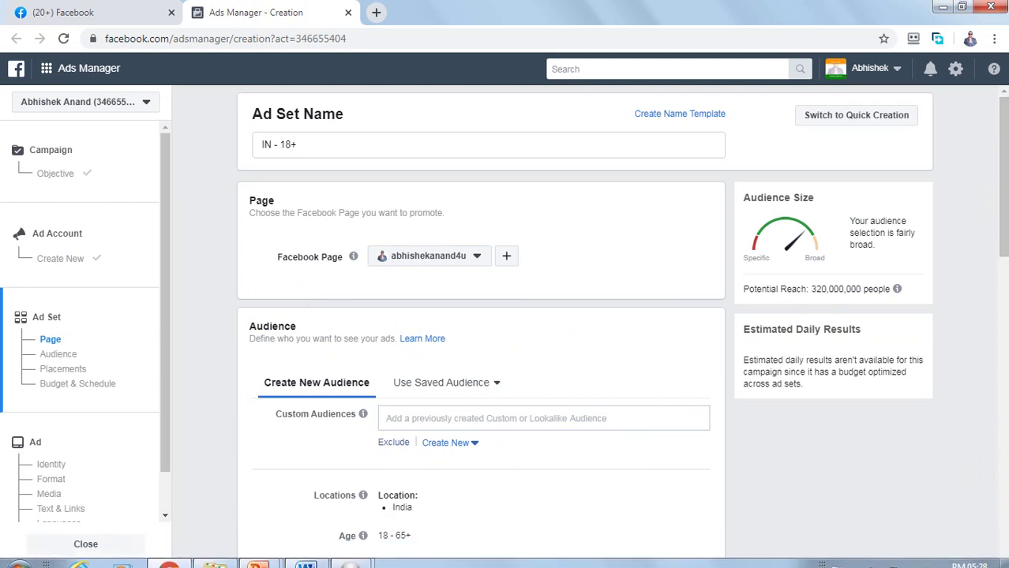
Edit the audience locations and include the city Patna, Bihar, India.
{"action": "left_click_drag", "start_coordinate": [993, 198], "coordinate": [1002, 238]}
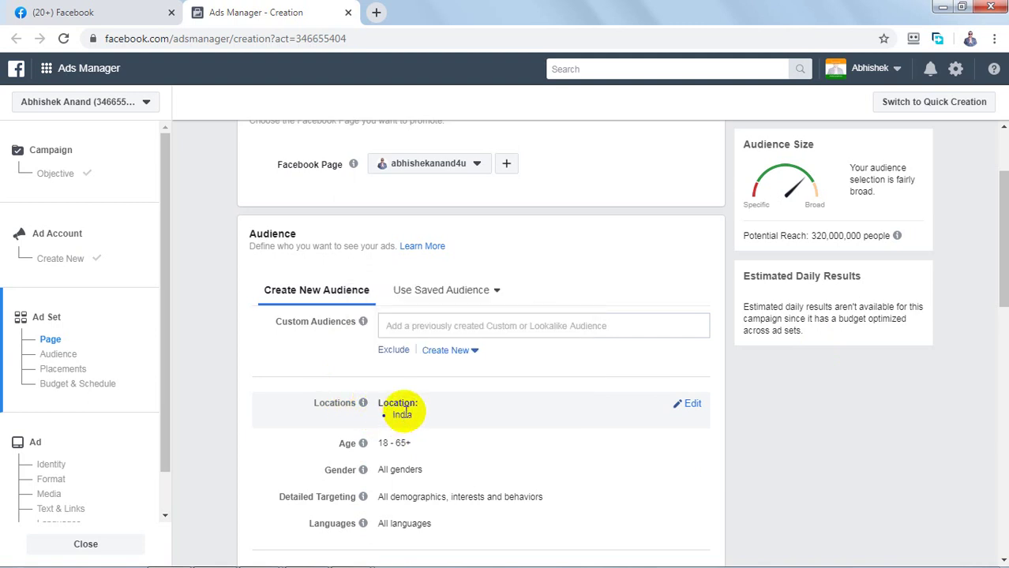
{"action": "left_click", "coordinate": [693, 408]}
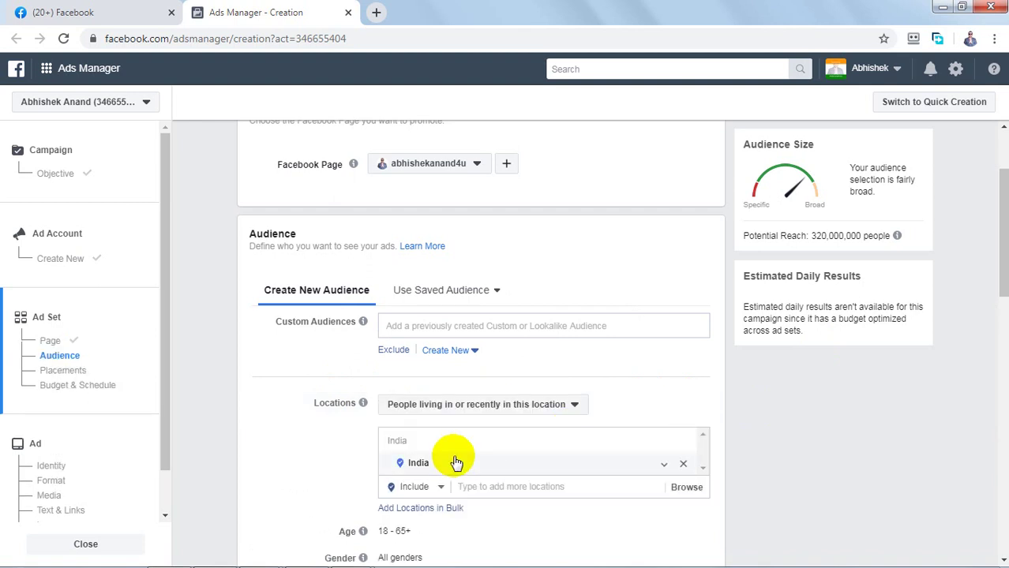
{"action": "left_click", "coordinate": [463, 487]}
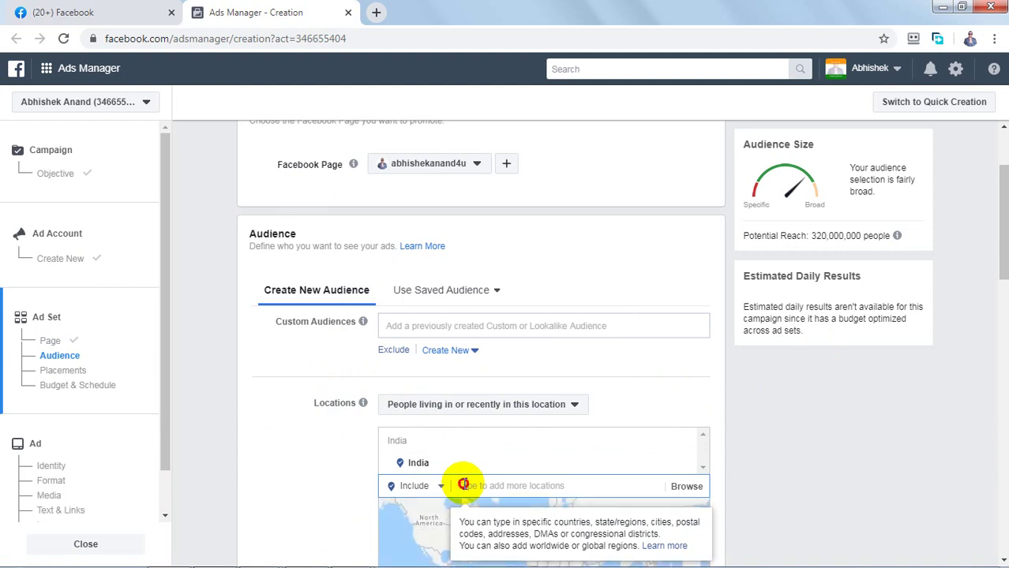
{"action": "type", "text": "patna"}
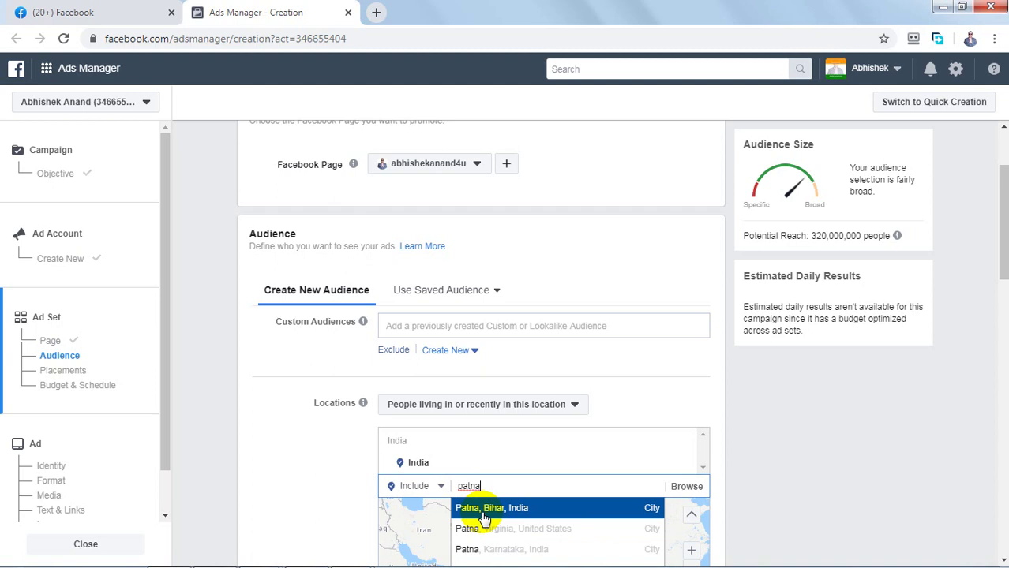
{"action": "left_click", "coordinate": [483, 512]}
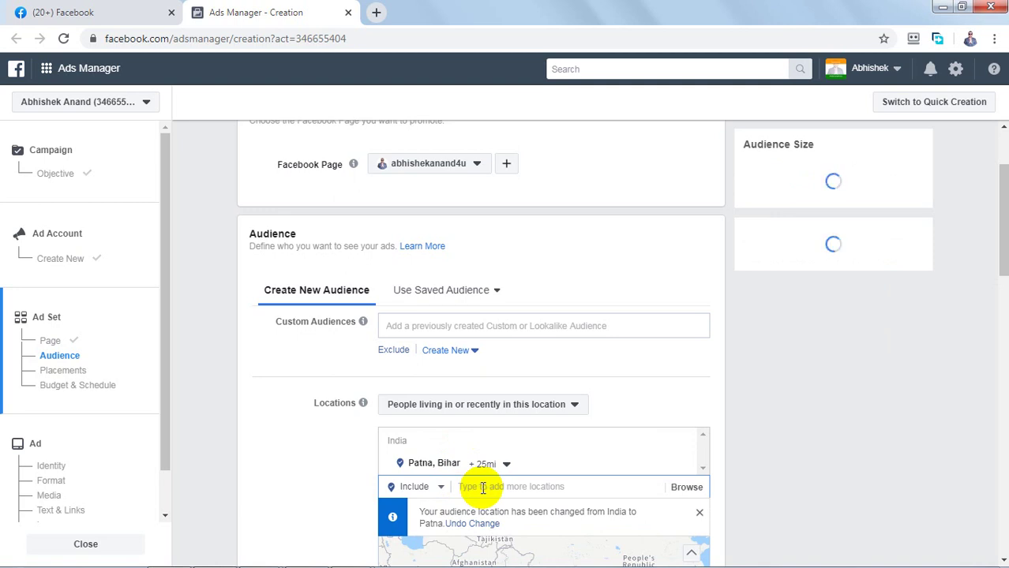
Add the city Kolkata, West Bengal, India to the included audience locations.
{"action": "type", "text": "kat"}
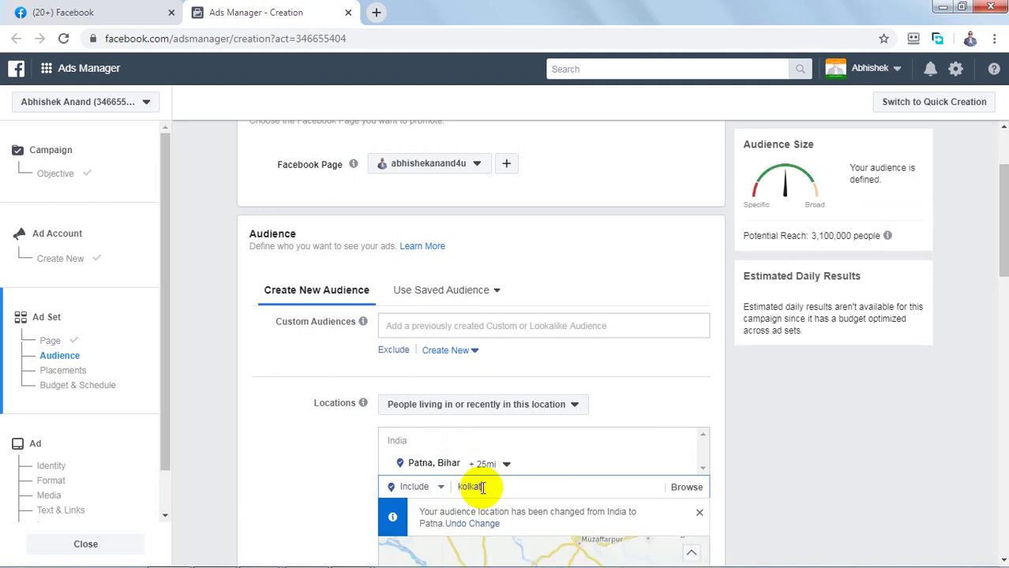
{"action": "type", "text": "a"}
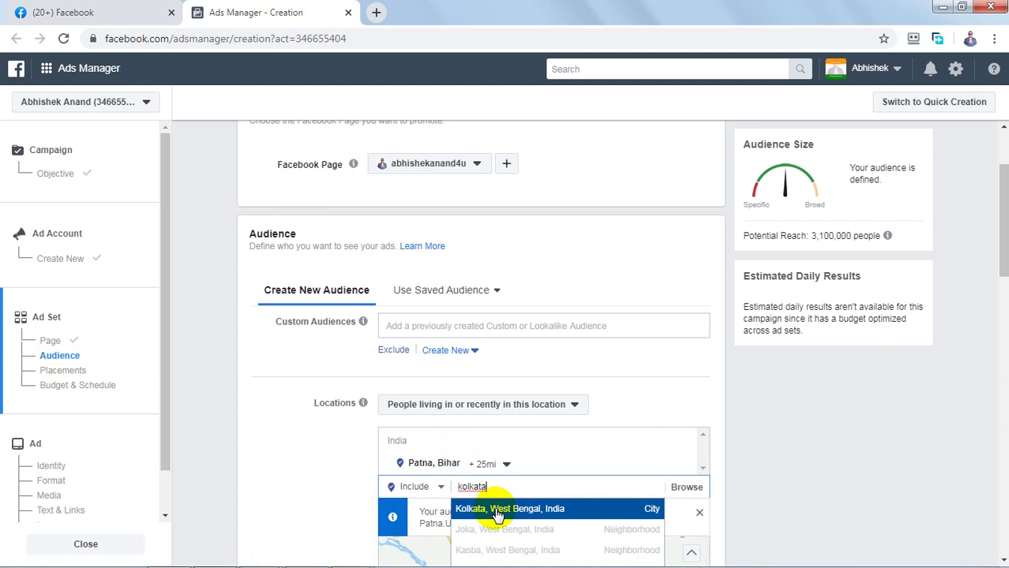
{"action": "left_click", "coordinate": [497, 516]}
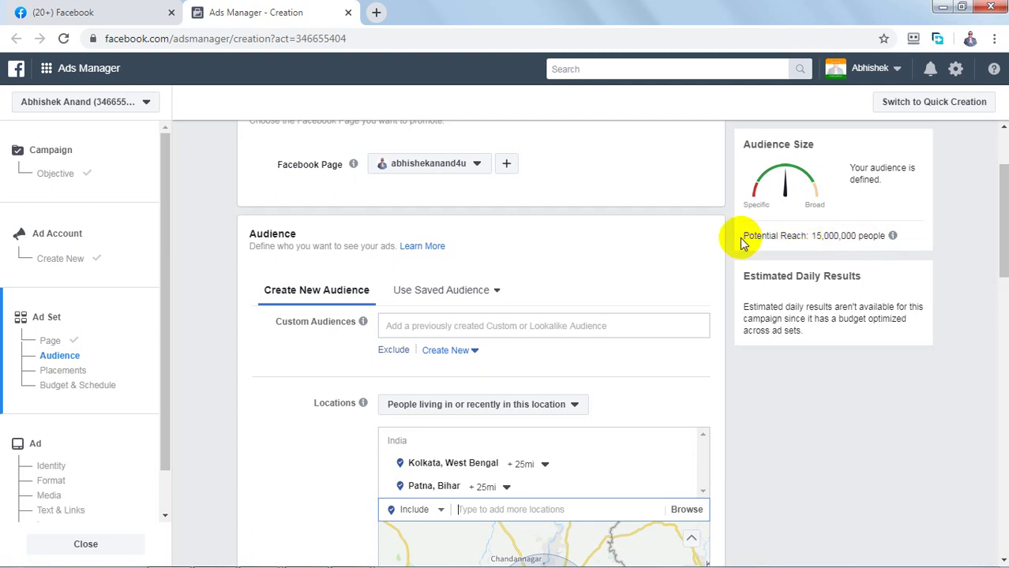
Check the potential reach estimated for the selected audience.
{"action": "left_click_drag", "start_coordinate": [811, 241], "coordinate": [855, 241]}
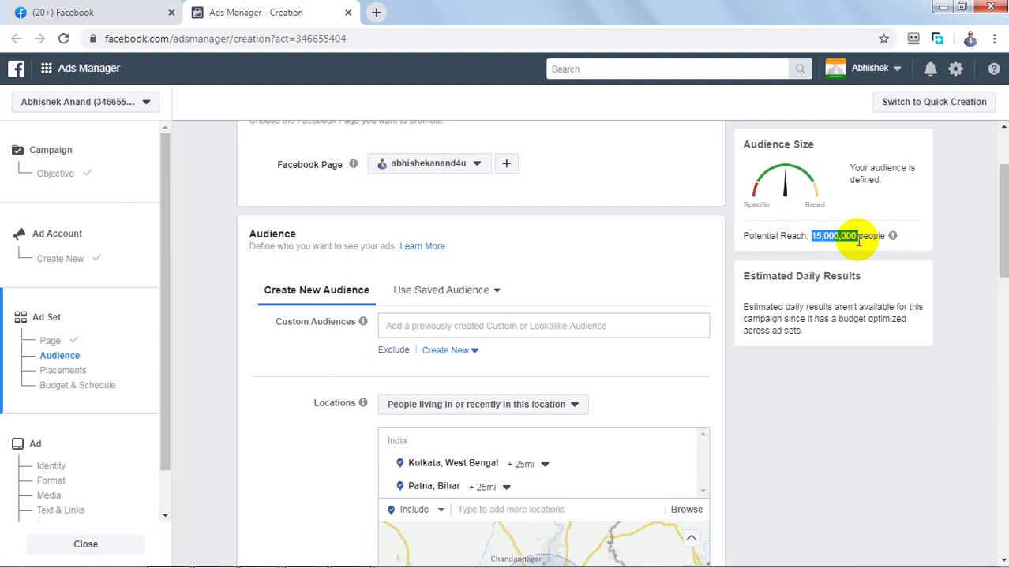
{"action": "left_click_drag", "start_coordinate": [852, 239], "coordinate": [821, 236]}
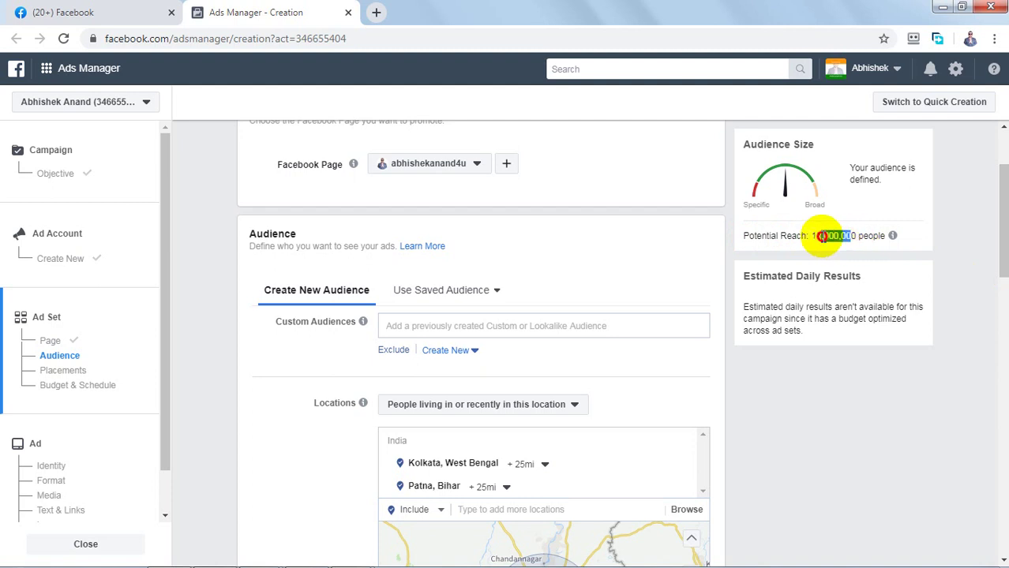
{"action": "left_click", "coordinate": [822, 236]}
Edit the audience's age range and set the minimum age to 20.
{"action": "left_click_drag", "start_coordinate": [1003, 225], "coordinate": [1003, 368]}
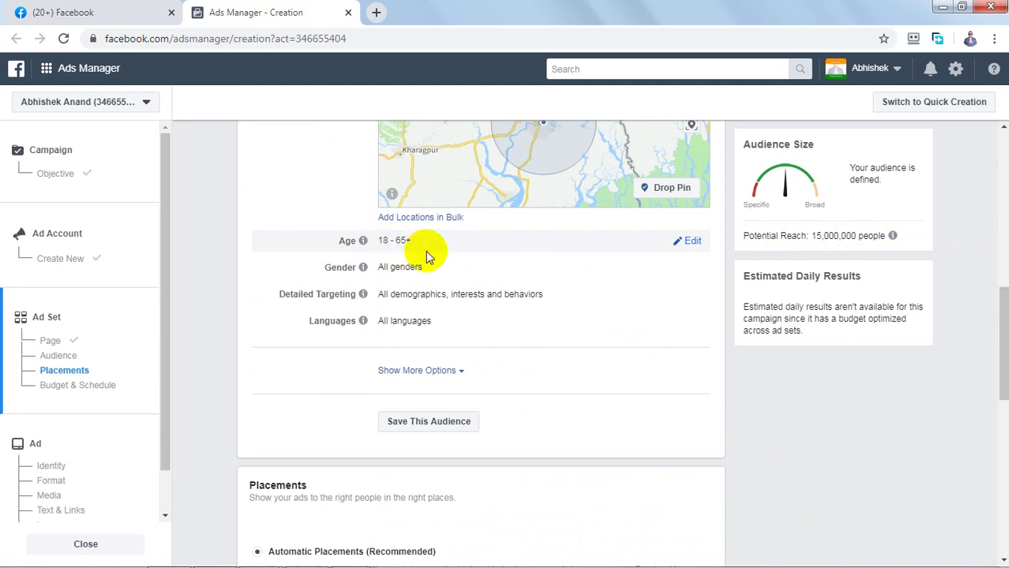
{"action": "left_click", "coordinate": [690, 242]}
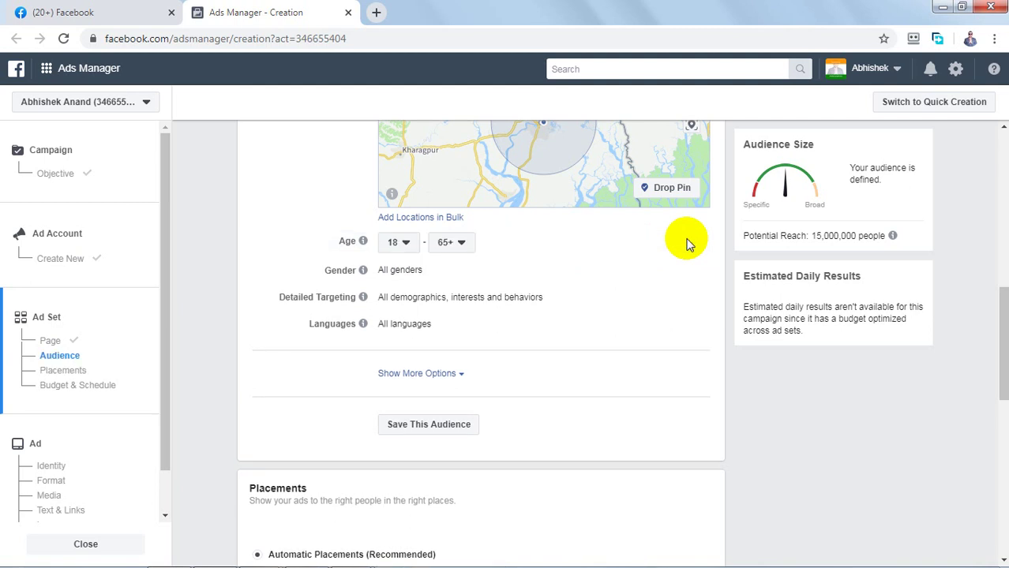
{"action": "left_click", "coordinate": [405, 245]}
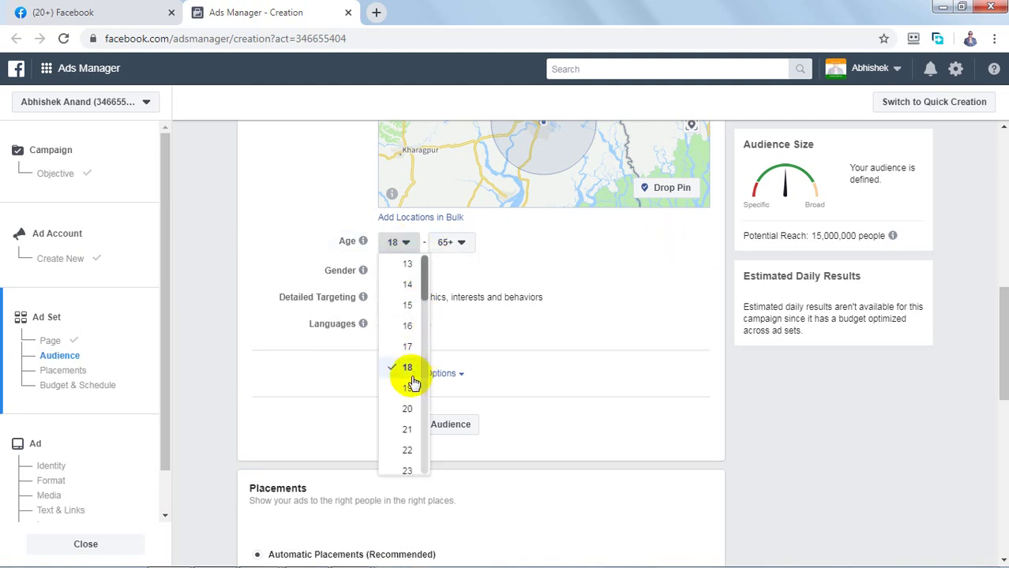
{"action": "left_click", "coordinate": [406, 410]}
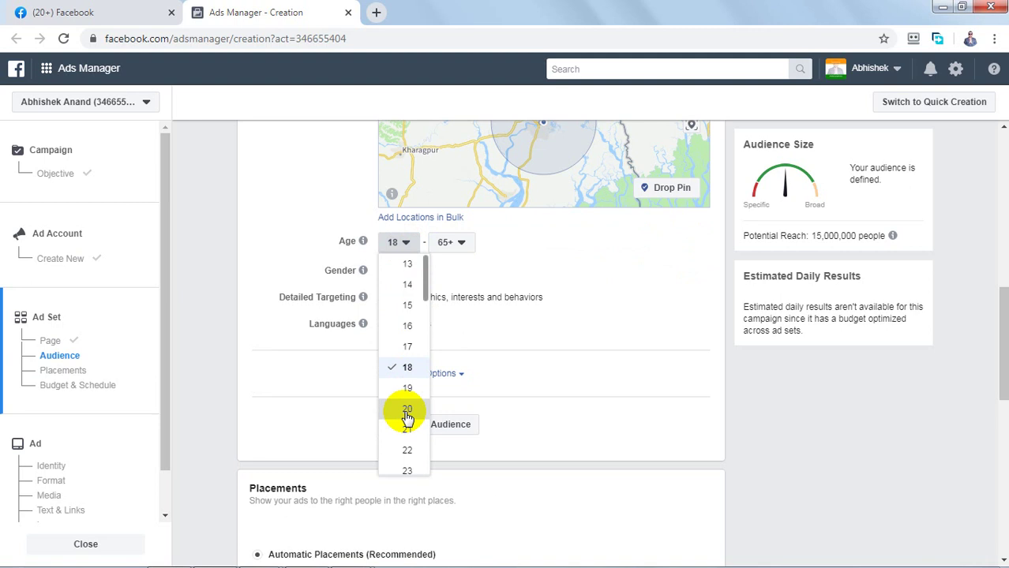
{"action": "left_click", "coordinate": [406, 412]}
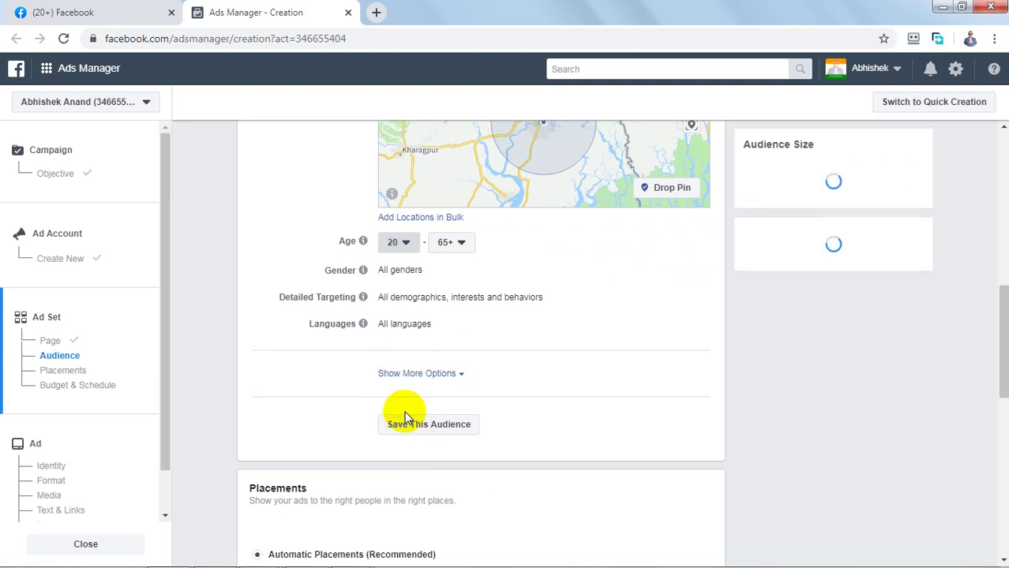
Set the audience's maximum age to 40.
{"action": "left_click", "coordinate": [453, 249]}
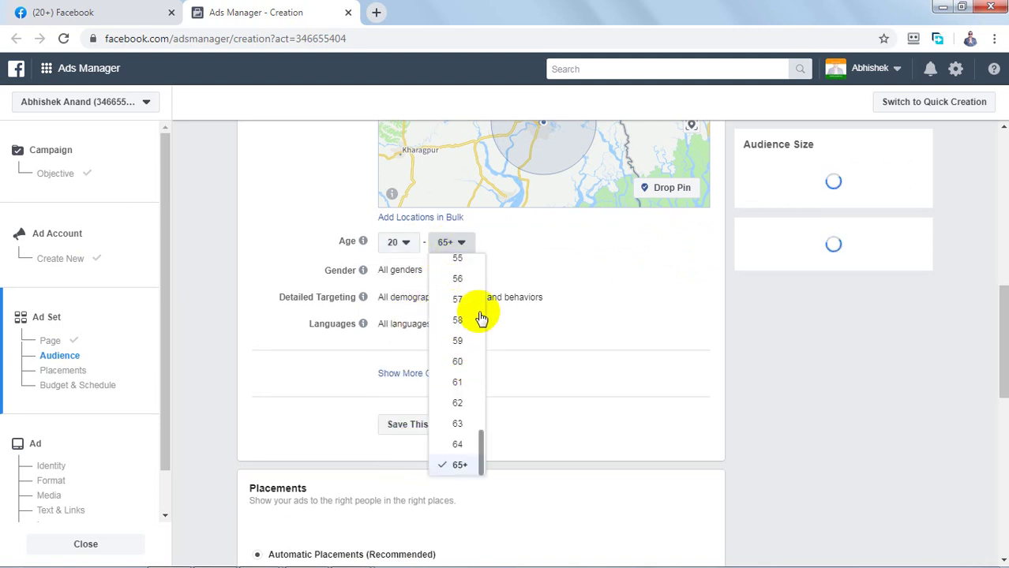
{"action": "left_click_drag", "start_coordinate": [480, 439], "coordinate": [486, 371]}
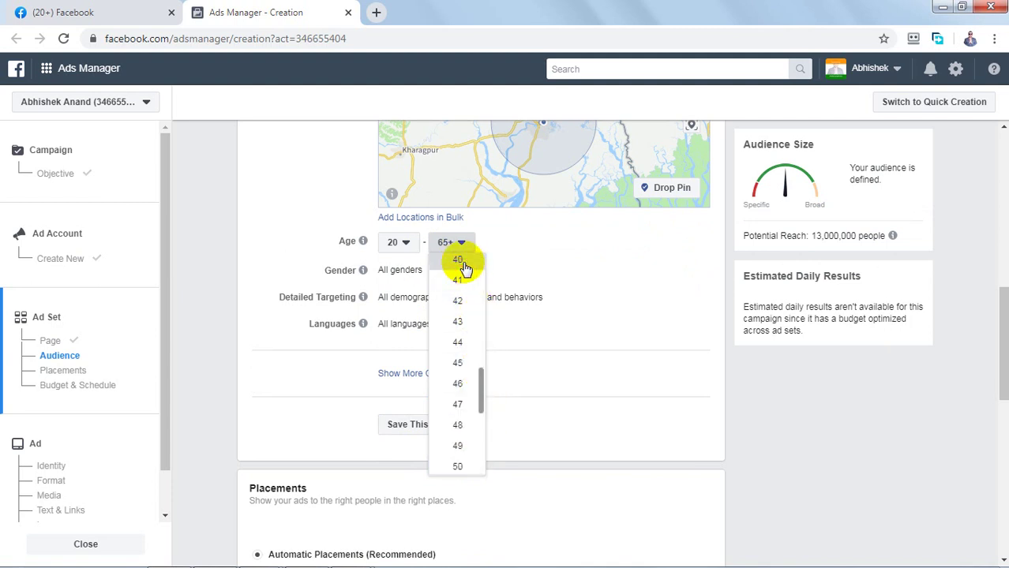
{"action": "left_click", "coordinate": [463, 264]}
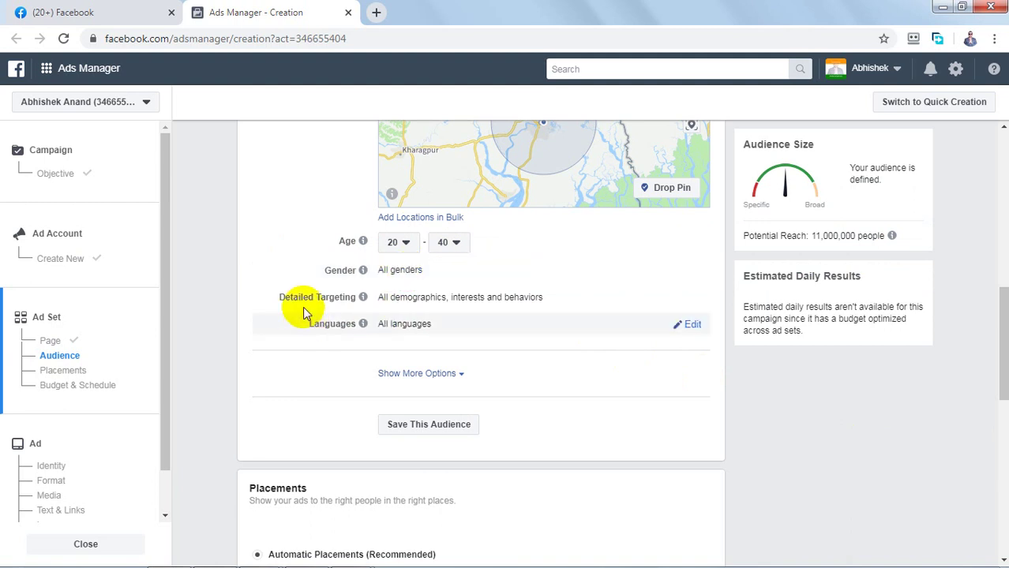
Edit the detailed targeting and include people with the education level Associate degree from the Demographics category.
{"action": "mouse_move", "coordinate": [431, 309]}
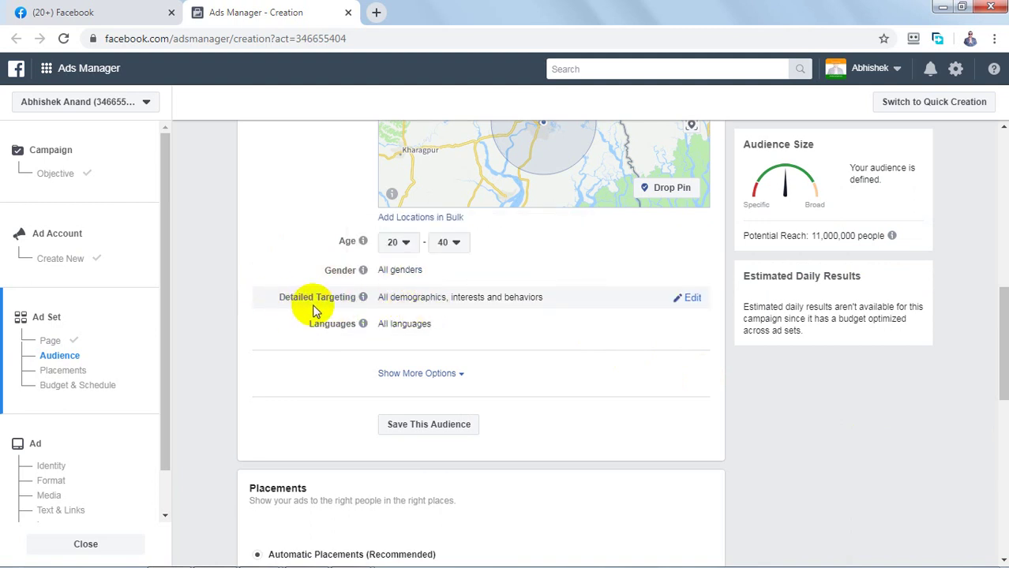
{"action": "left_click", "coordinate": [695, 297]}
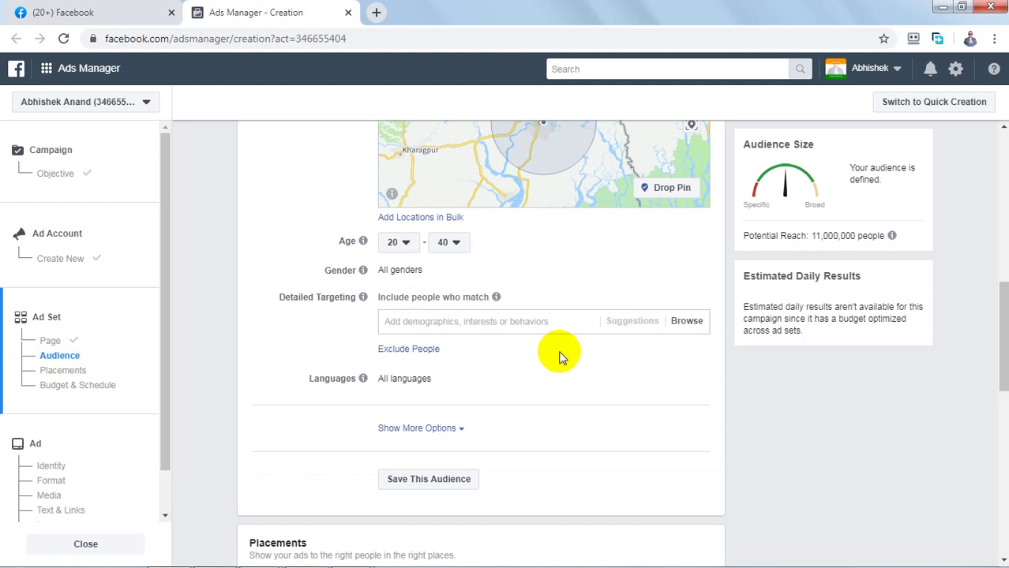
{"action": "left_click", "coordinate": [687, 323]}
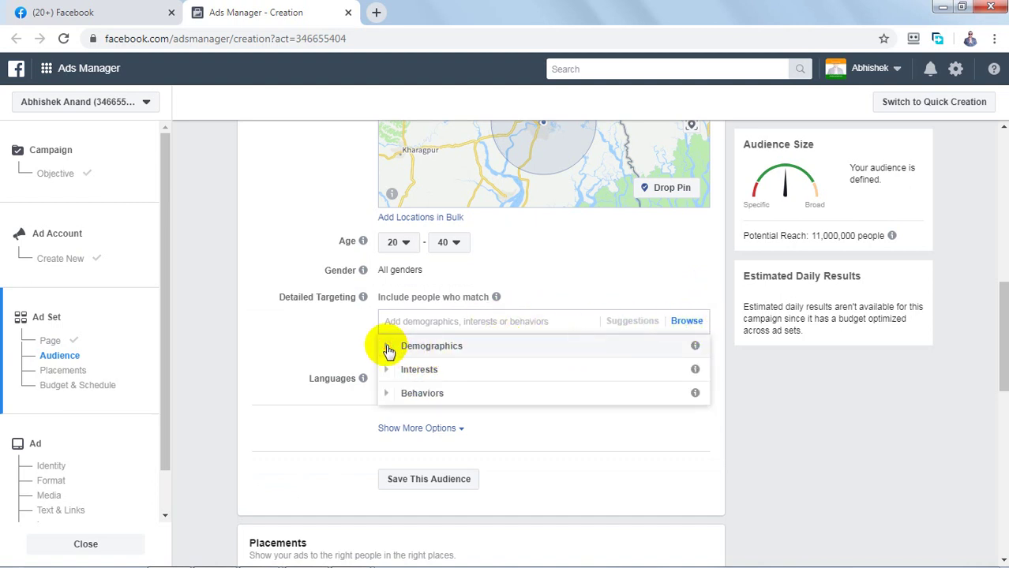
{"action": "left_click", "coordinate": [389, 350]}
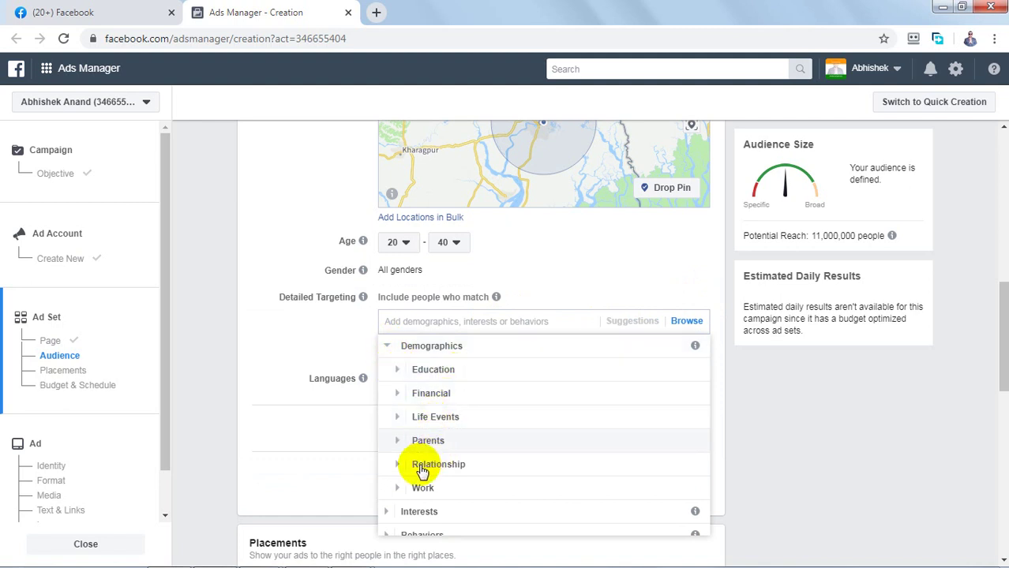
{"action": "left_click", "coordinate": [398, 371]}
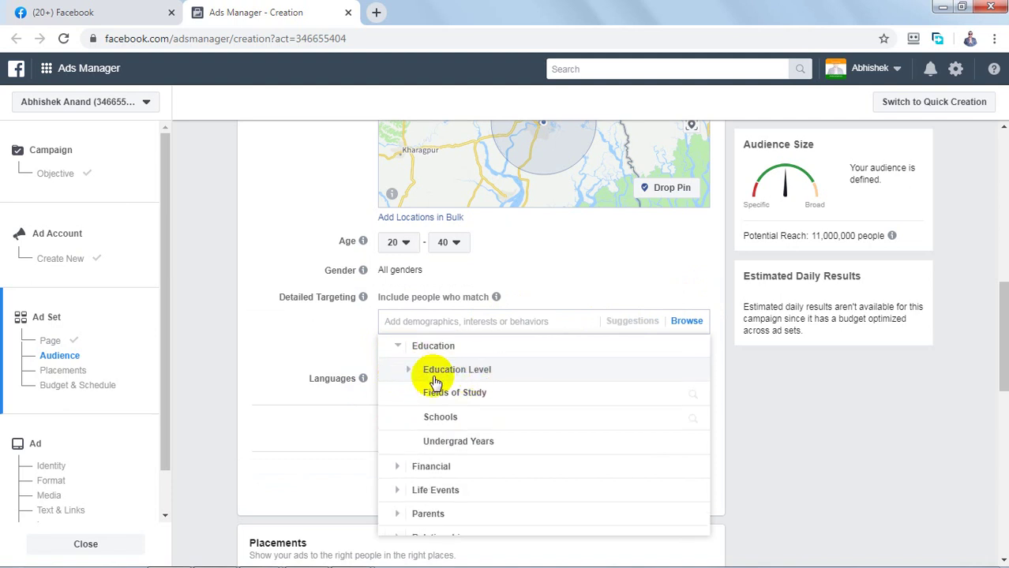
{"action": "left_click", "coordinate": [406, 372]}
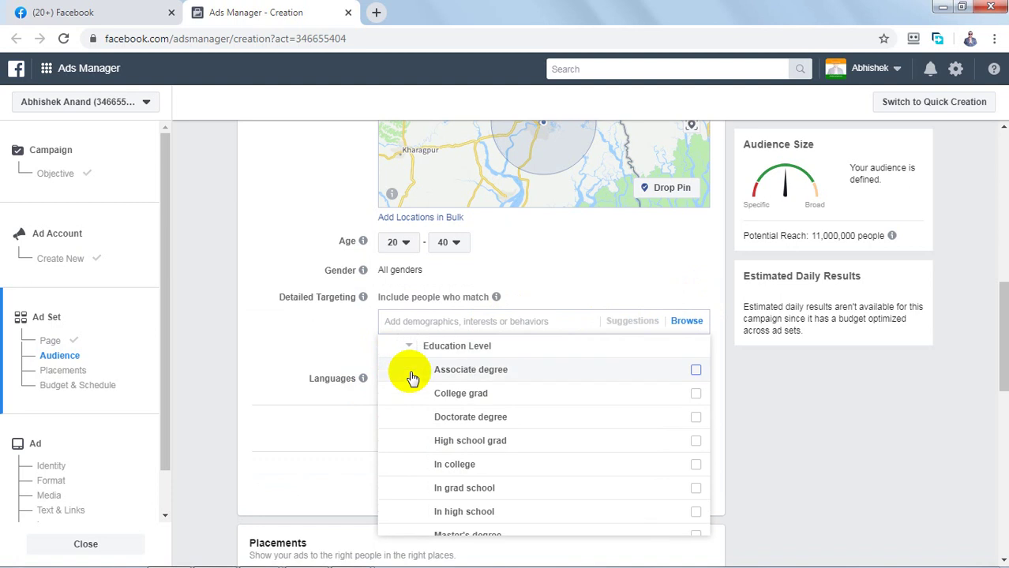
{"action": "left_click", "coordinate": [694, 371]}
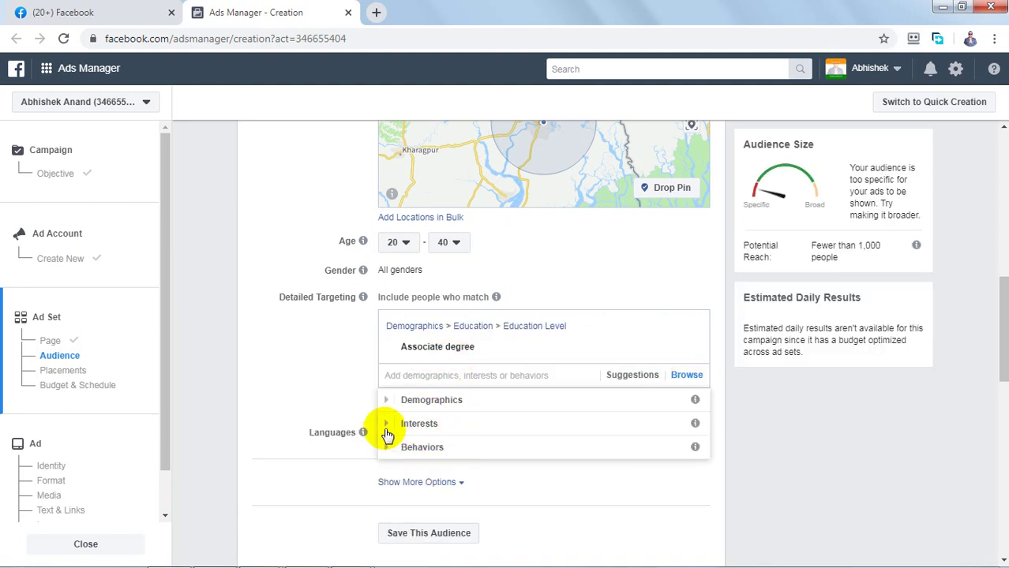
Add all interests under Business and industry to the audience's detailed targeting.
{"action": "left_click", "coordinate": [389, 425]}
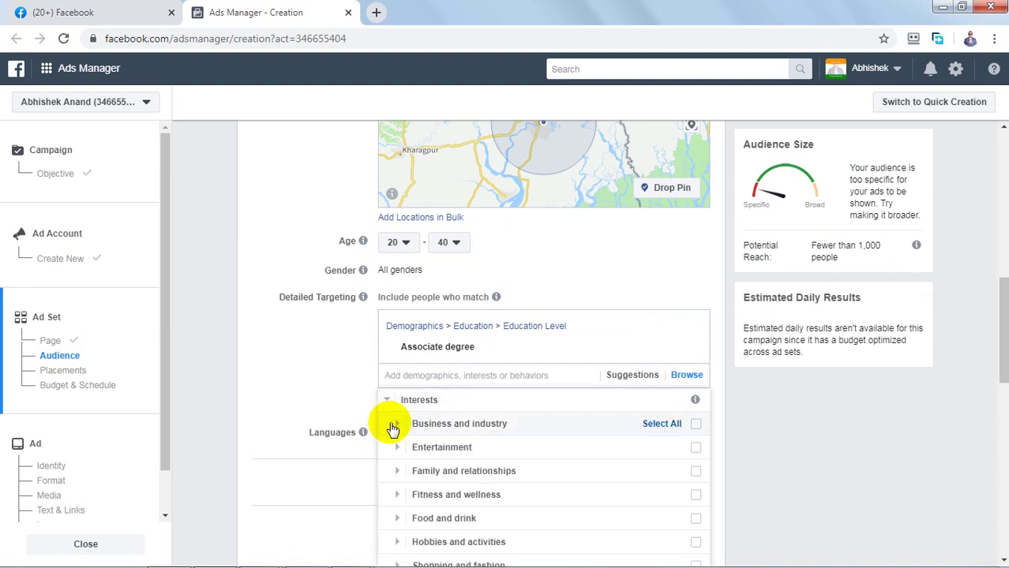
{"action": "left_click", "coordinate": [464, 430]}
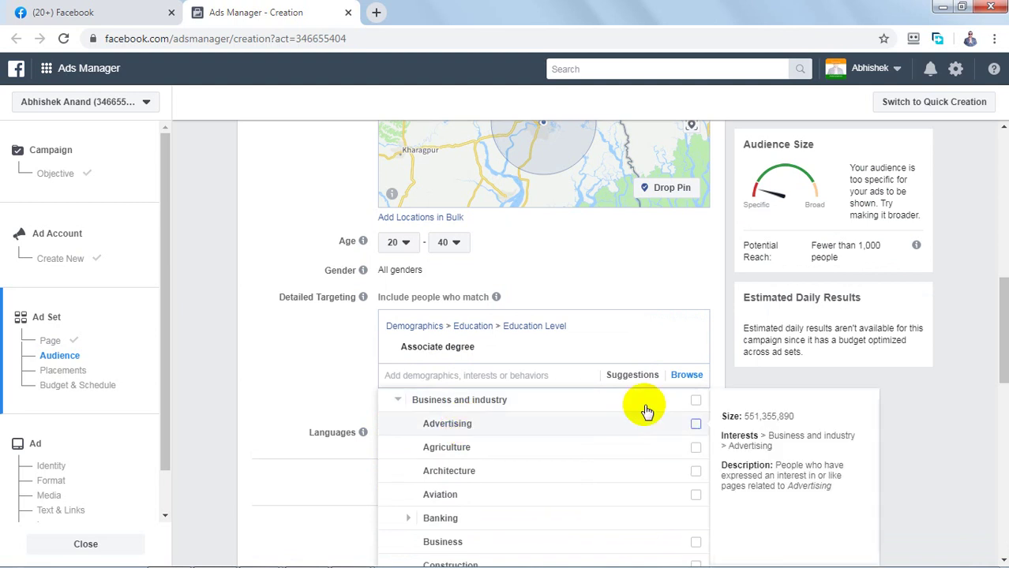
{"action": "left_click", "coordinate": [695, 401]}
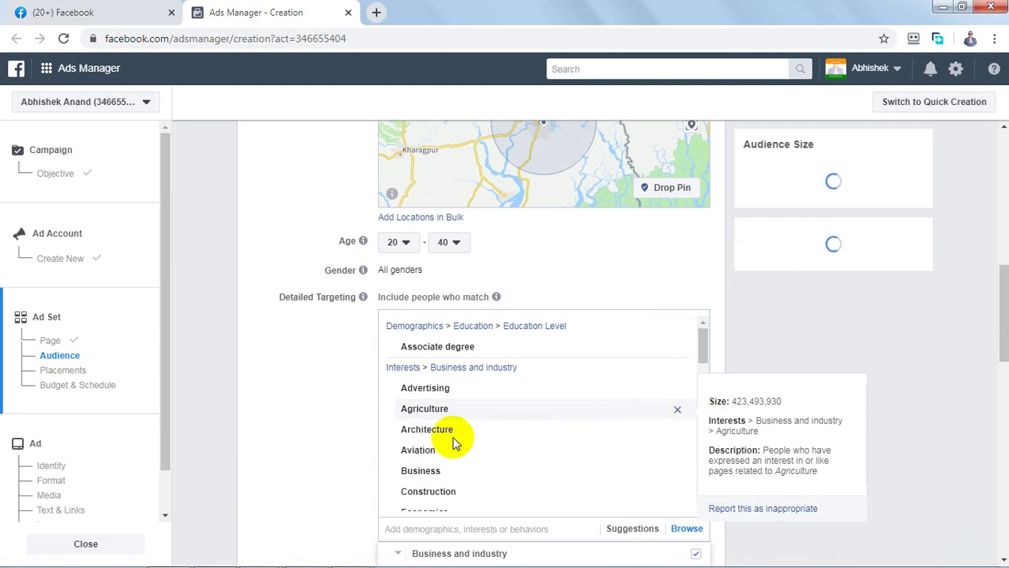
{"action": "left_click", "coordinate": [342, 422]}
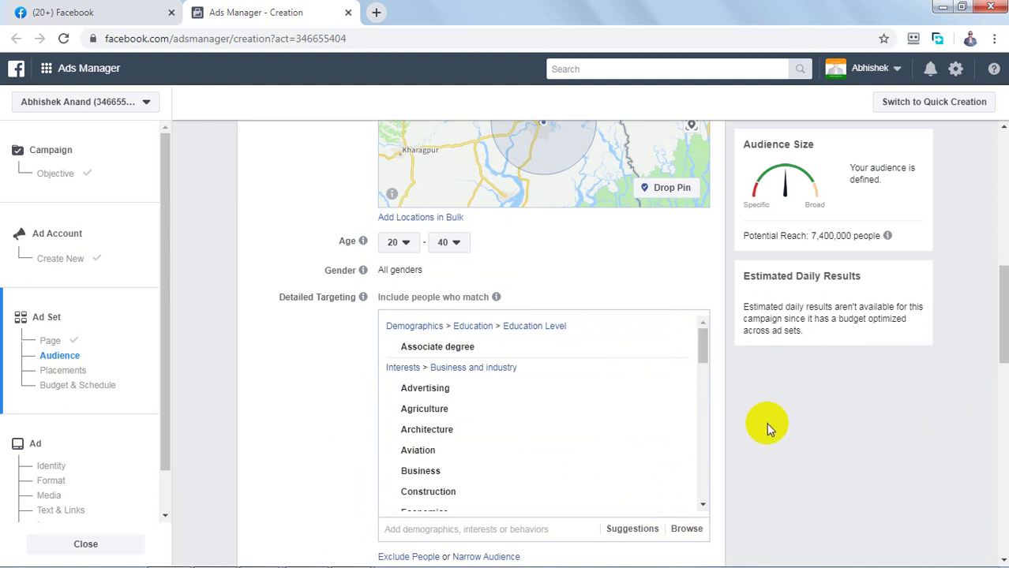
{"action": "mouse_move", "coordinate": [431, 394]}
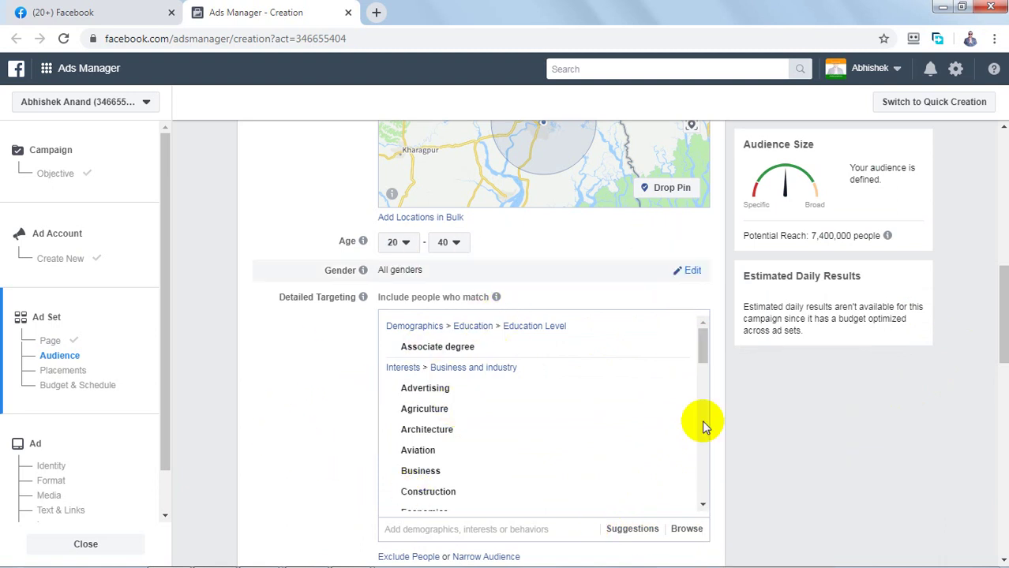
Edit the audience's languages and add Hindi.
{"action": "scroll", "coordinate": [991, 338], "scroll_direction": "down", "scroll_amount": 3}
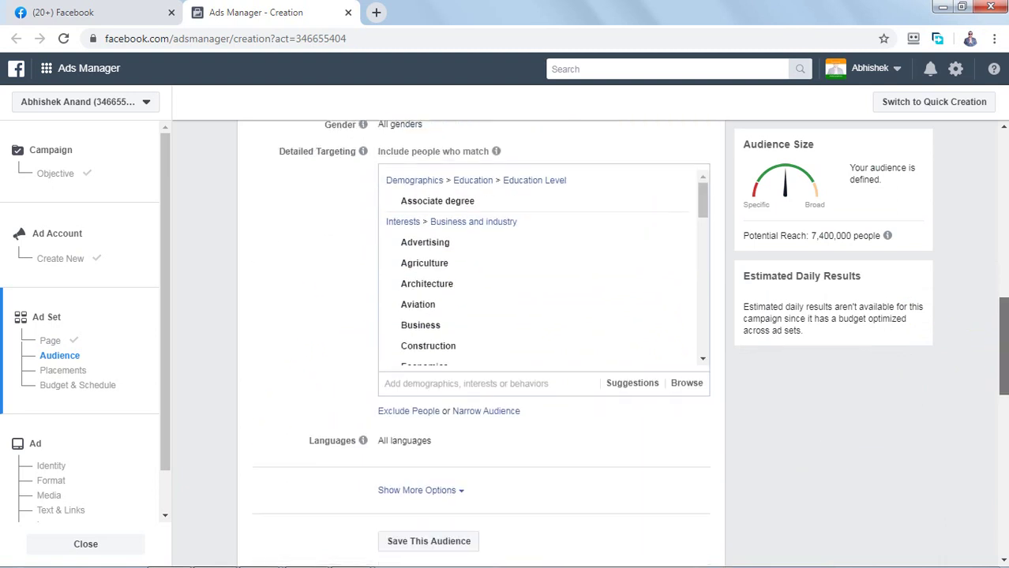
{"action": "scroll", "coordinate": [977, 406], "scroll_direction": "down", "scroll_amount": 2}
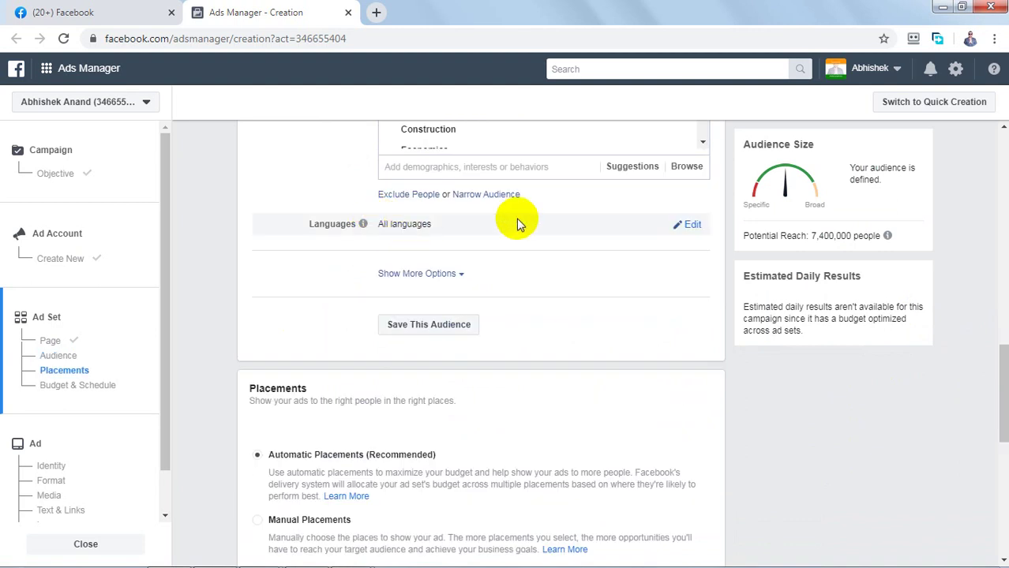
{"action": "left_click", "coordinate": [692, 227]}
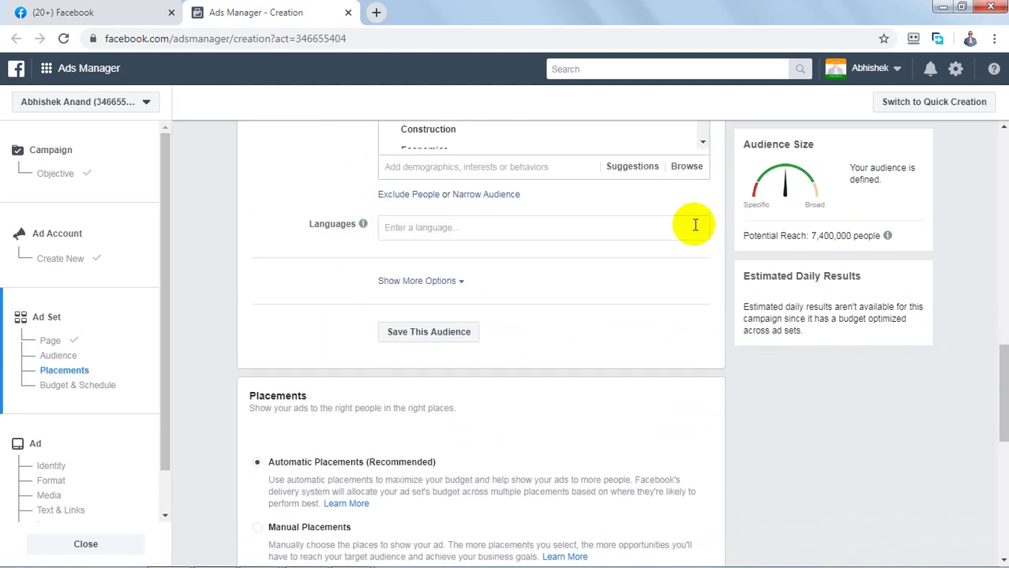
{"action": "left_click", "coordinate": [433, 228]}
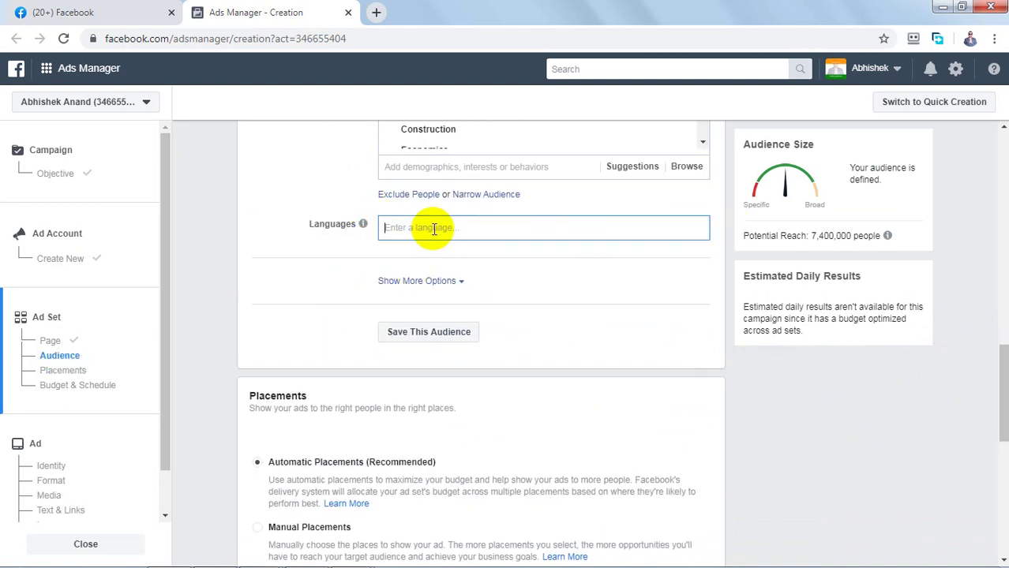
{"action": "type", "text": "hindi"}
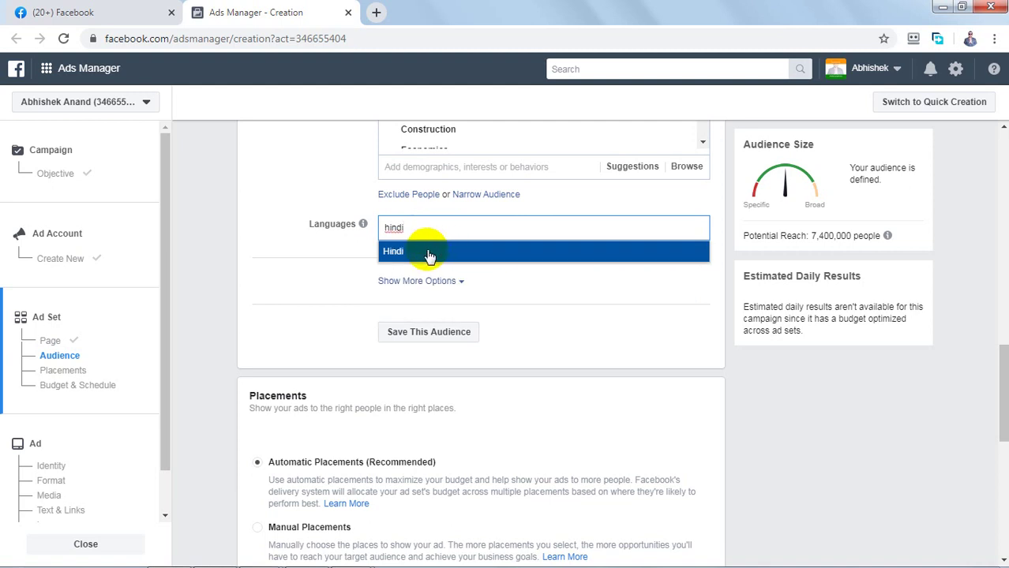
{"action": "left_click", "coordinate": [428, 250]}
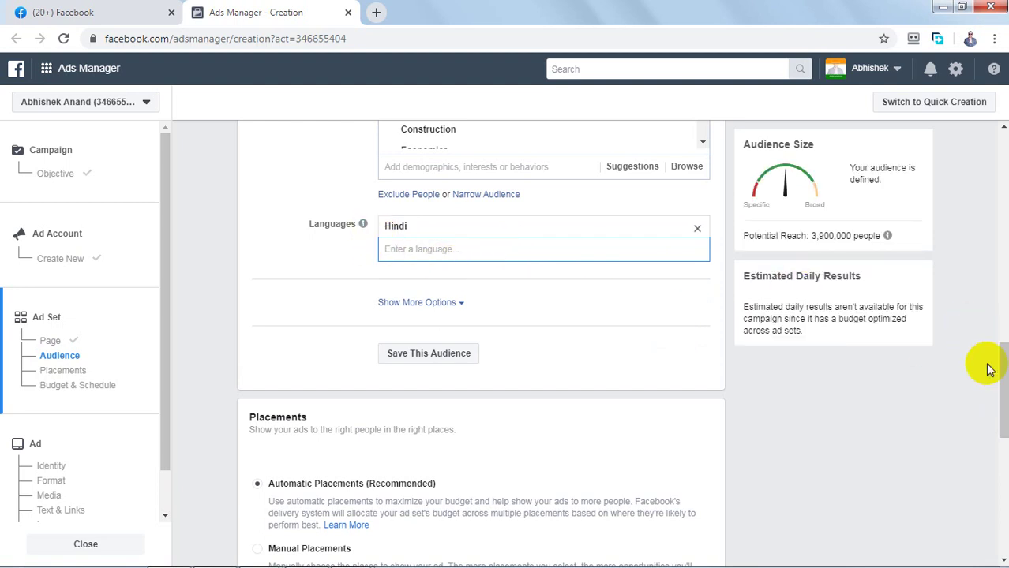
Review the ad placements, cost control and schedule settings, and dismiss the Windows color scheme prompt.
{"action": "left_click_drag", "start_coordinate": [1002, 383], "coordinate": [1005, 442]}
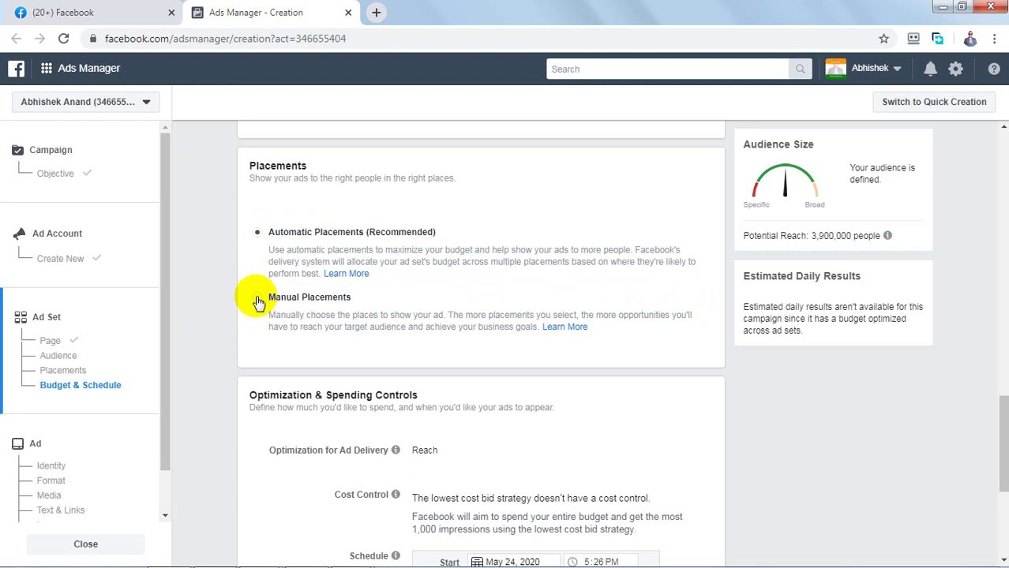
{"action": "mouse_move", "coordinate": [999, 399]}
{"action": "left_mouse_down"}
{"action": "mouse_move", "coordinate": [1001, 438]}
{"action": "mouse_move", "coordinate": [1002, 414]}
{"action": "left_mouse_up"}
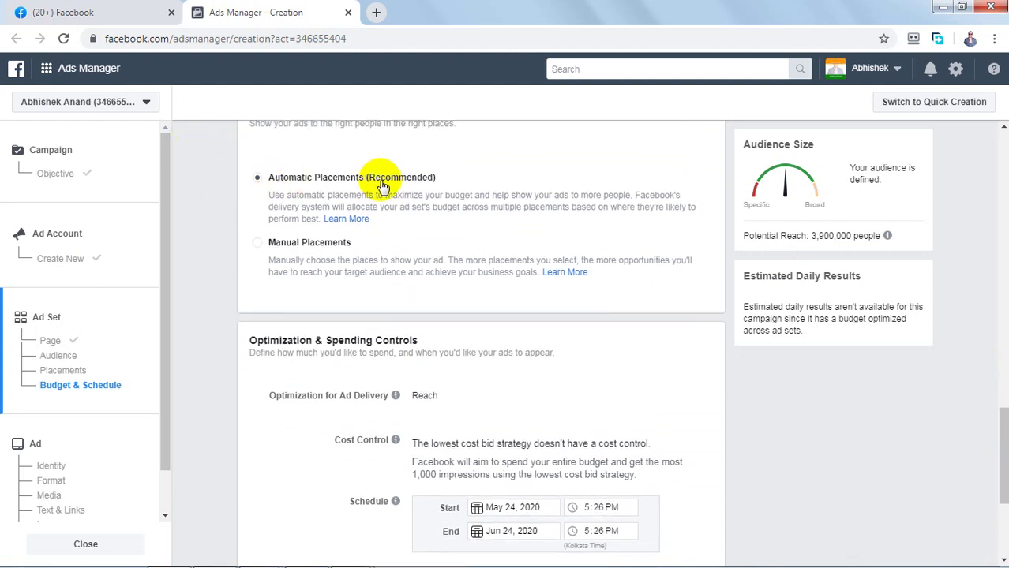
{"action": "left_click_drag", "start_coordinate": [999, 417], "coordinate": [1003, 468]}
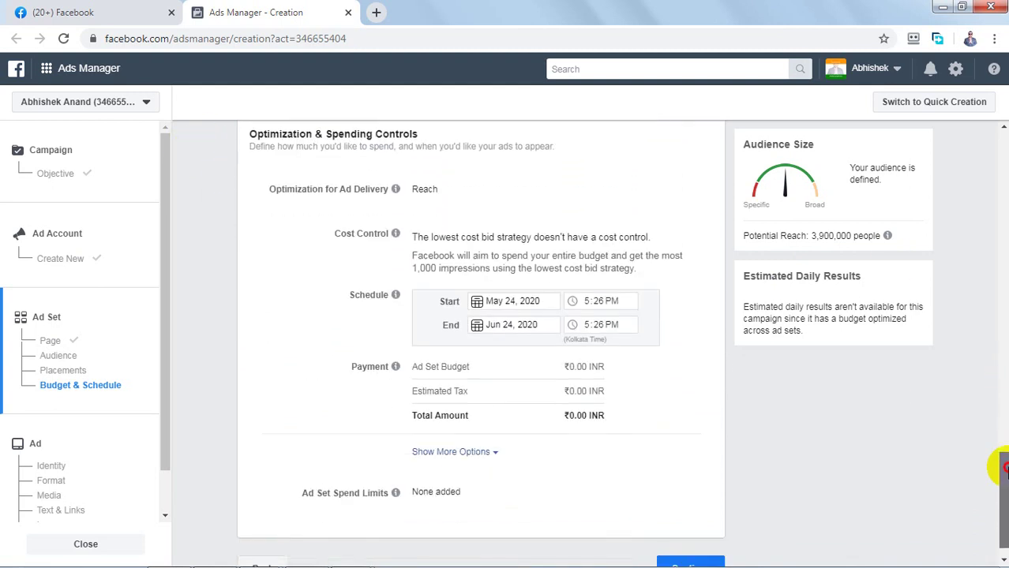
{"action": "scroll", "coordinate": [998, 426], "scroll_direction": "down", "scroll_amount": 1}
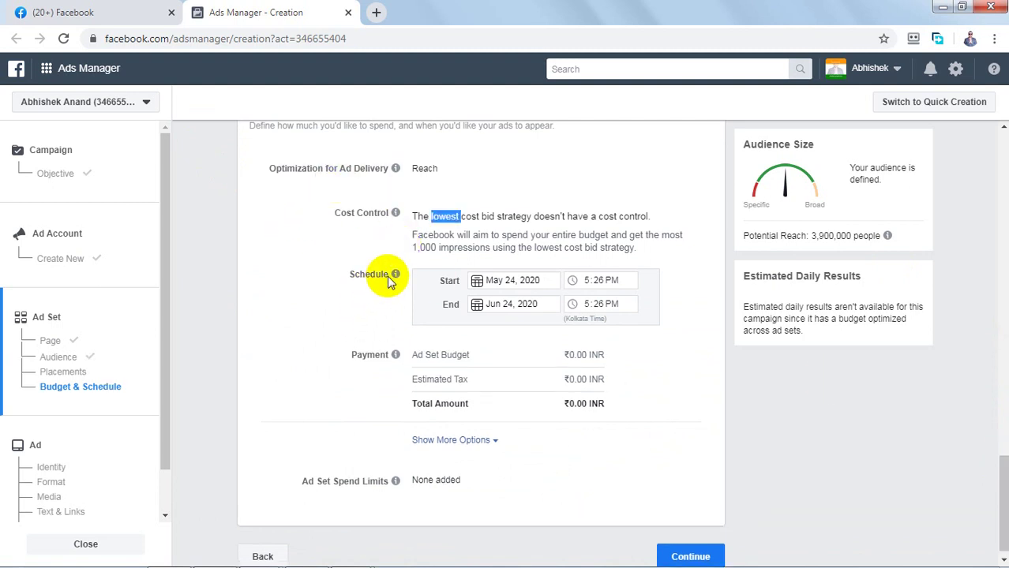
{"action": "mouse_move", "coordinate": [396, 278]}
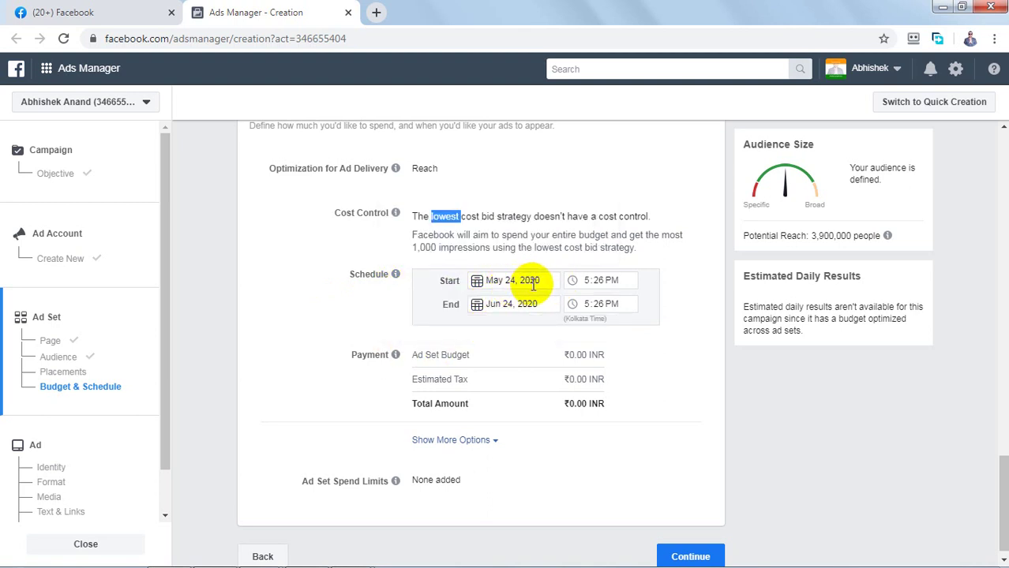
{"action": "mouse_move", "coordinate": [972, 559]}
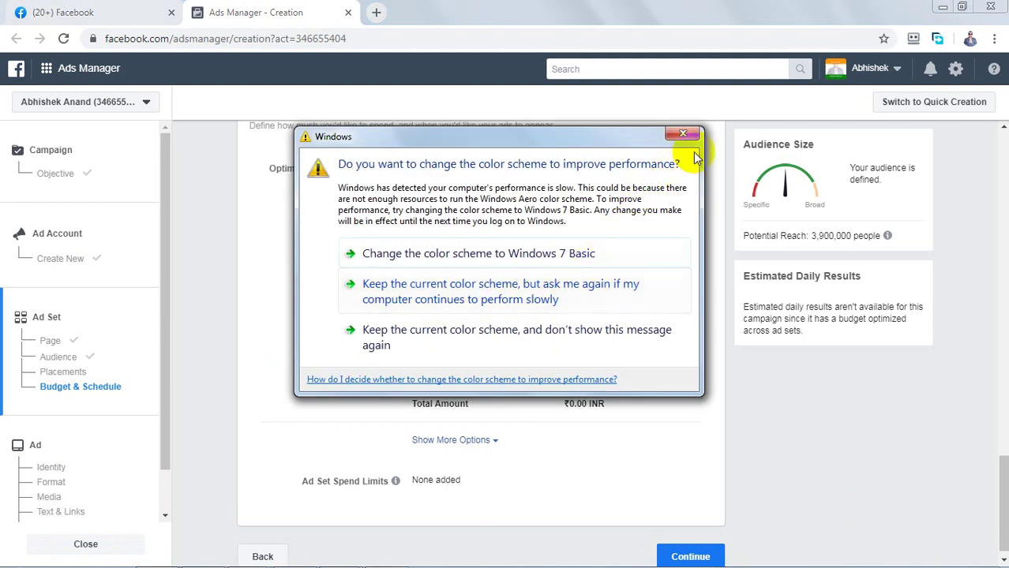
{"action": "left_click", "coordinate": [684, 133]}
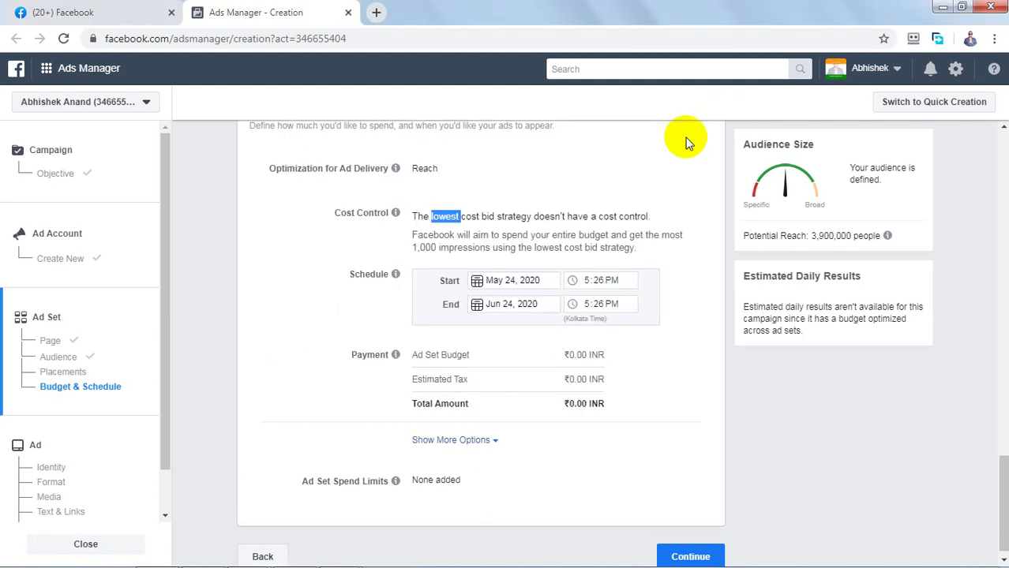
Set the ad set's schedule to end on Jun 26, 2020 and continue to the ad setup.
{"action": "left_click", "coordinate": [513, 306]}
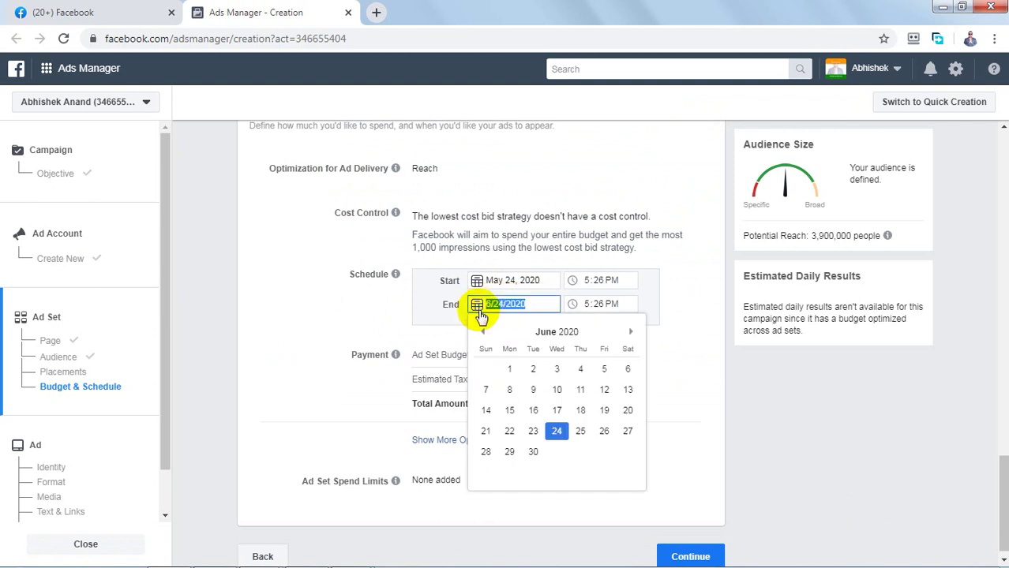
{"action": "left_click", "coordinate": [604, 433]}
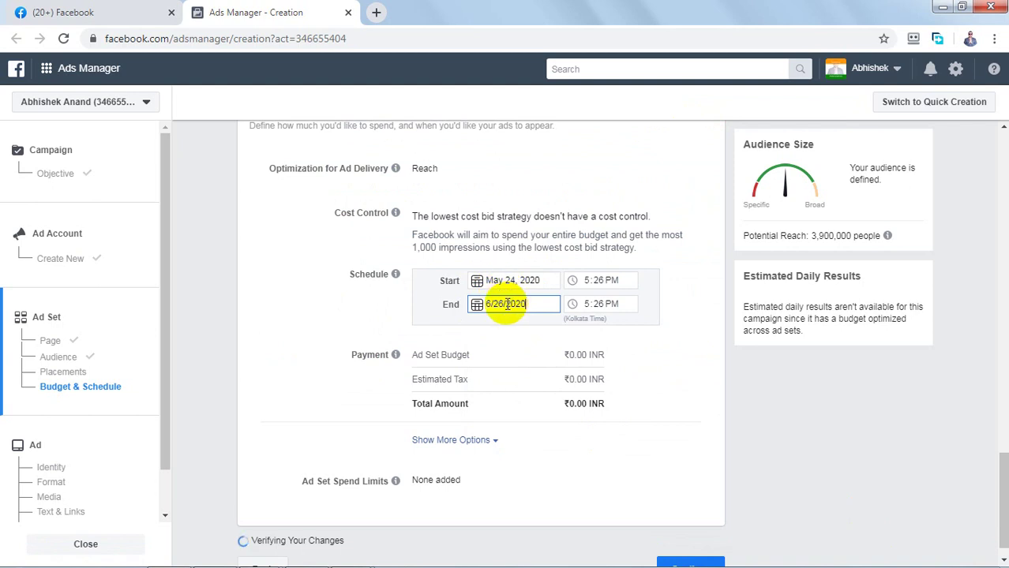
{"action": "left_click", "coordinate": [364, 330]}
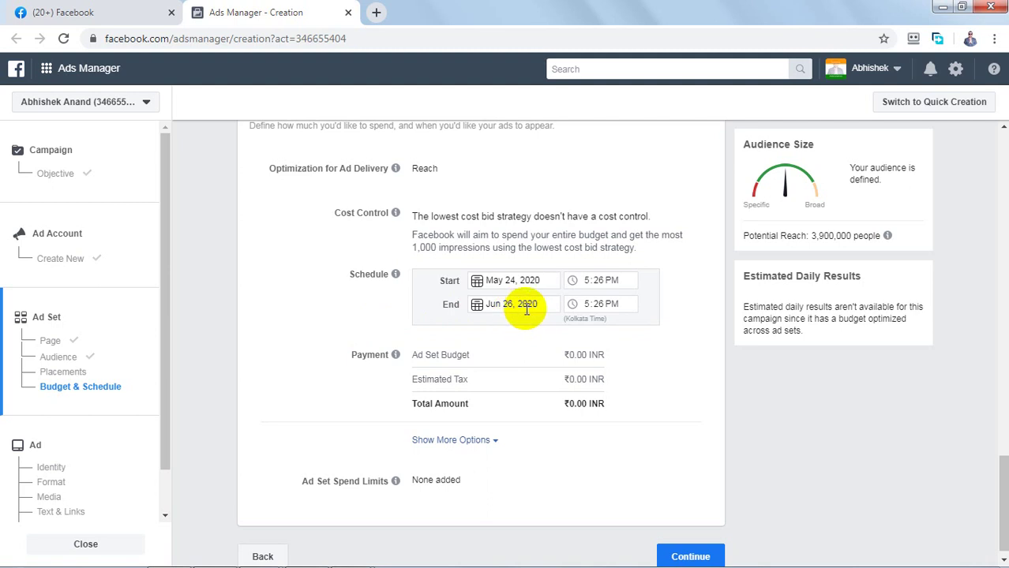
{"action": "left_click", "coordinate": [527, 310]}
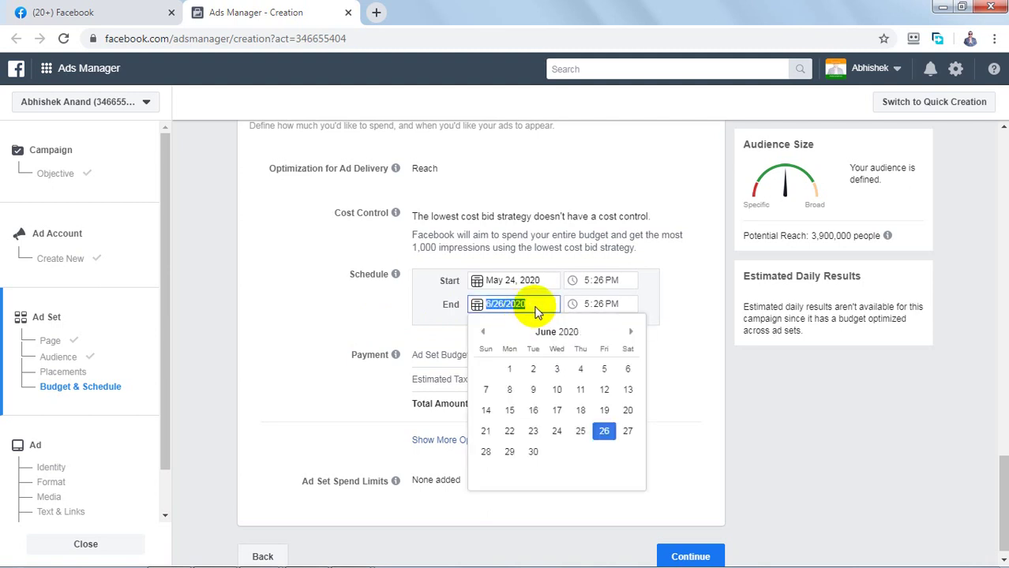
{"action": "left_click", "coordinate": [319, 325]}
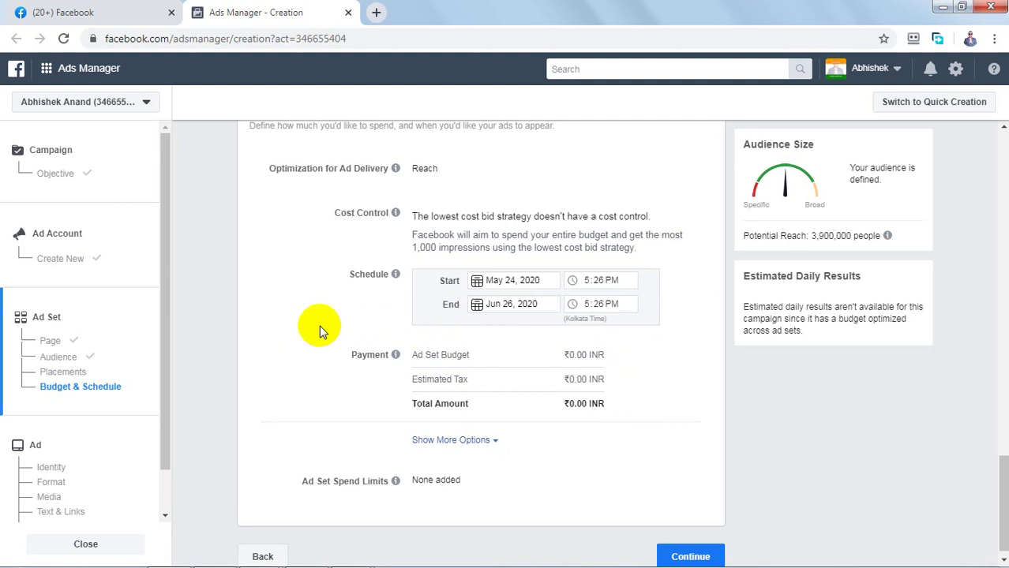
{"action": "scroll", "coordinate": [319, 325], "scroll_direction": "down", "scroll_amount": 1}
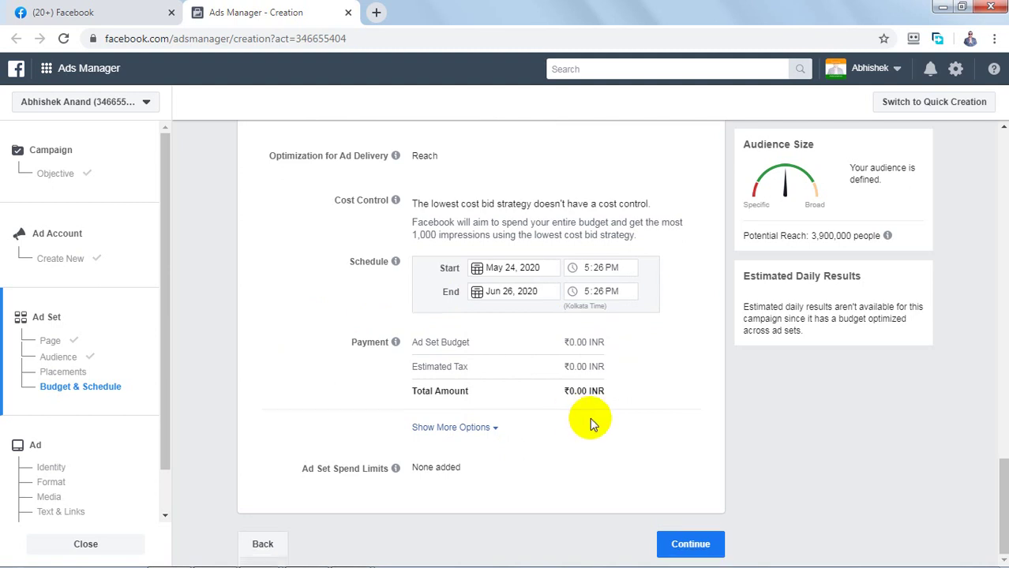
{"action": "left_click", "coordinate": [701, 546]}
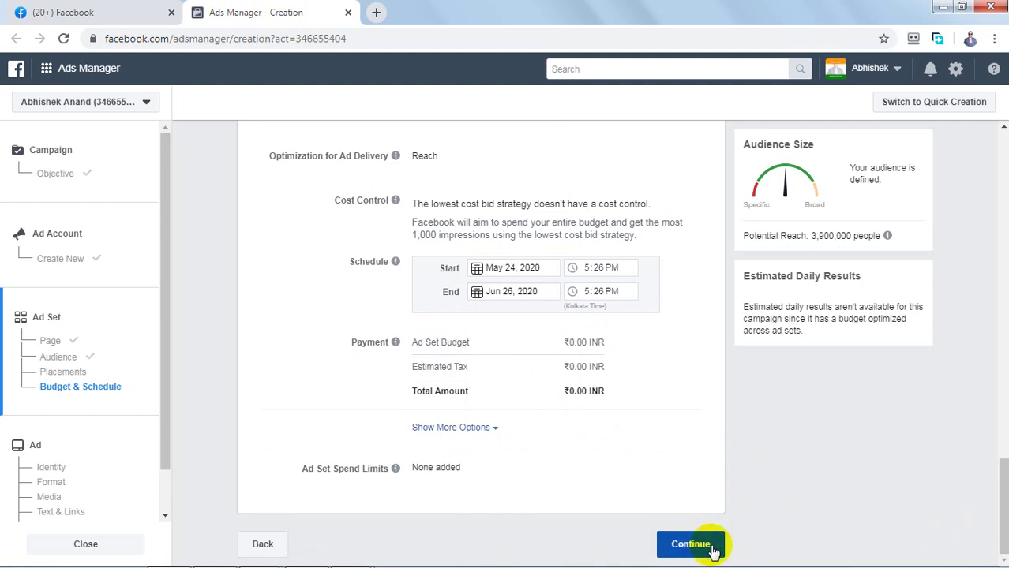
Examine the ad's name field and its Facebook Page and Instagram account identity settings.
{"action": "left_click_drag", "start_coordinate": [363, 145], "coordinate": [243, 149]}
{"action": "left_click_drag", "start_coordinate": [370, 147], "coordinate": [221, 148]}
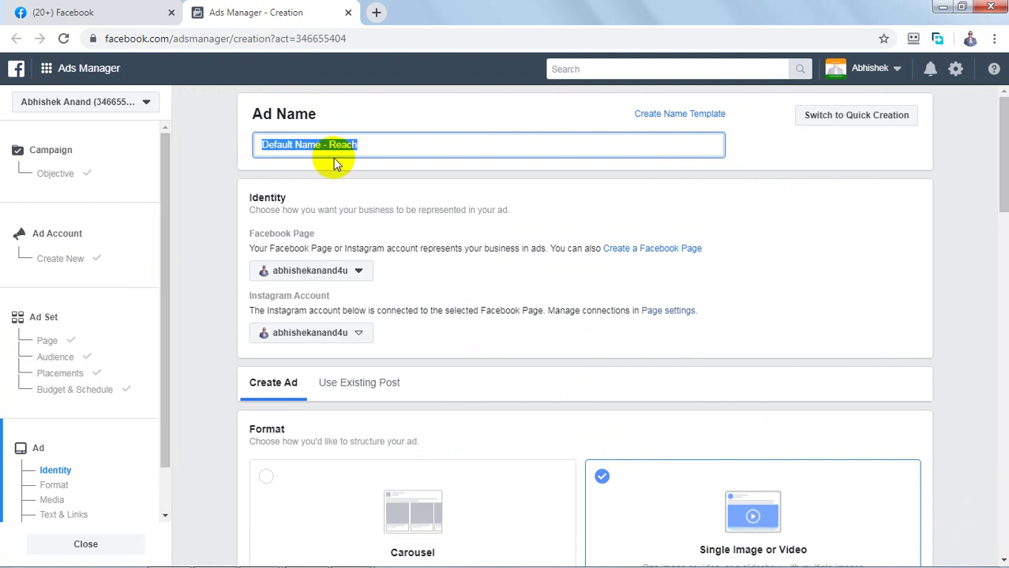
{"action": "left_click", "coordinate": [370, 148]}
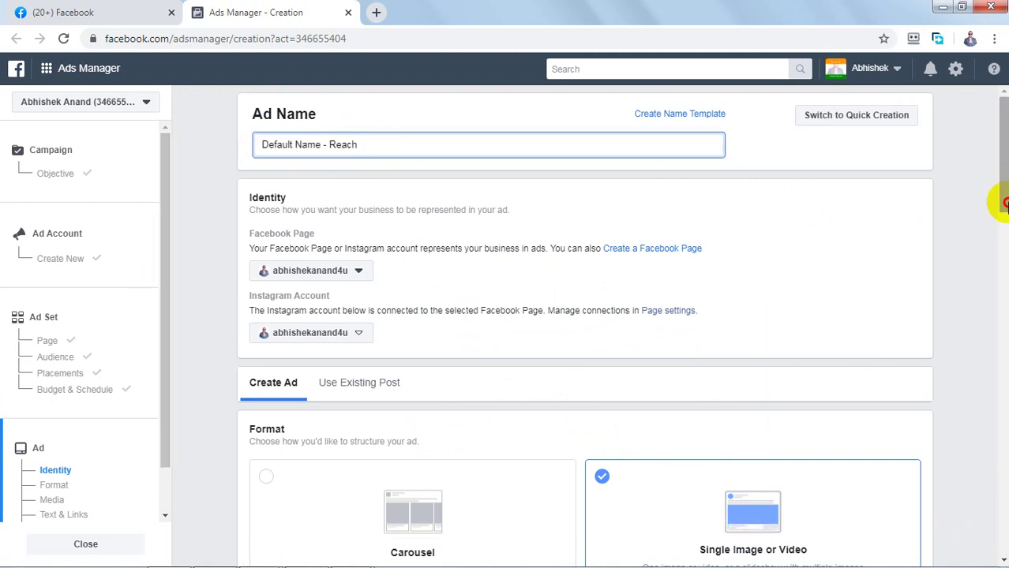
{"action": "scroll", "coordinate": [1003, 198], "scroll_direction": "down", "scroll_amount": 2}
{"action": "scroll", "coordinate": [1003, 198], "scroll_direction": "up", "scroll_amount": 2}
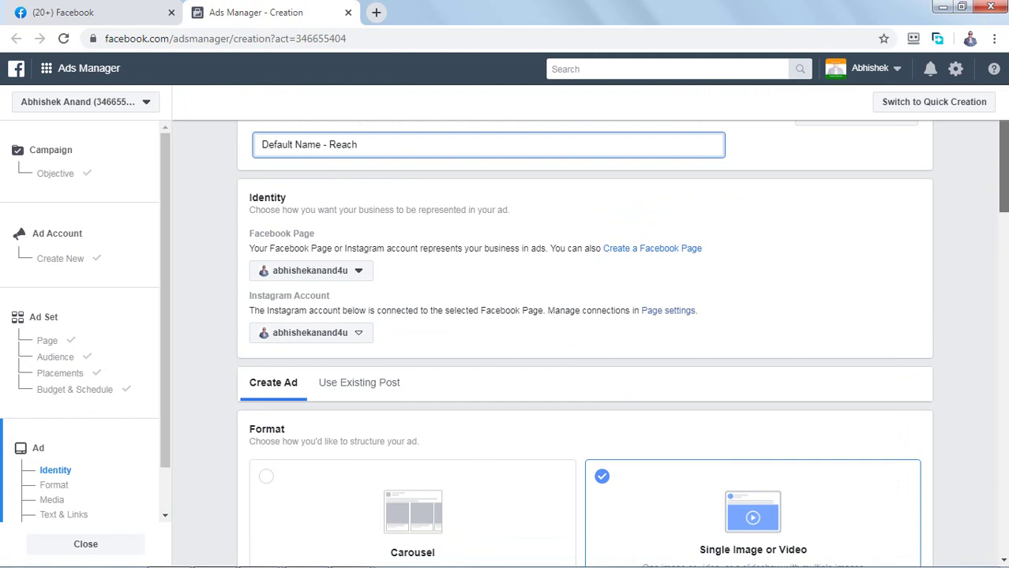
{"action": "scroll", "coordinate": [584, 339], "scroll_direction": "down", "scroll_amount": 3}
{"action": "scroll", "coordinate": [428, 462], "scroll_direction": "up", "scroll_amount": 2}
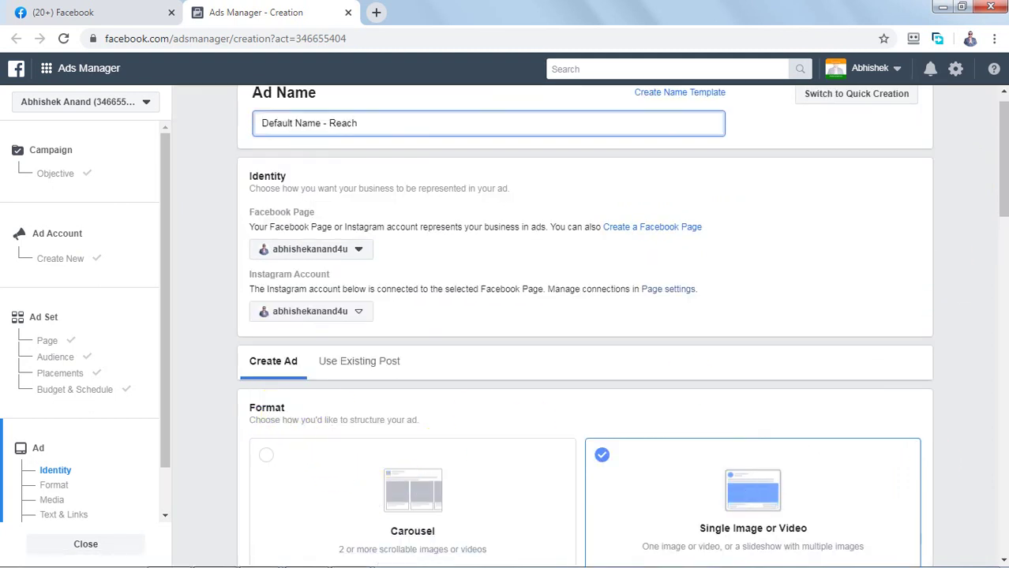
{"action": "left_click_drag", "start_coordinate": [1002, 194], "coordinate": [992, 219]}
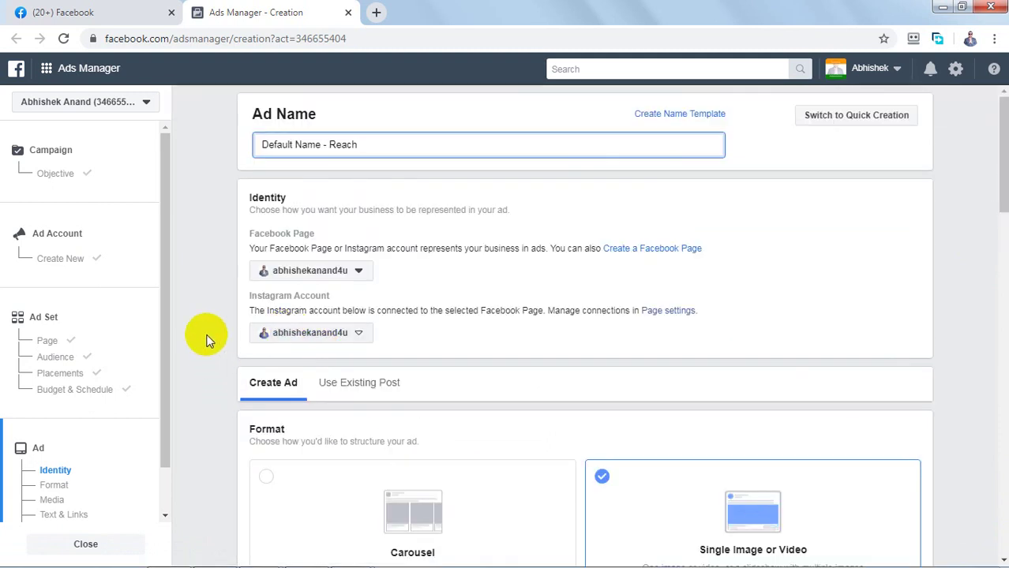
{"action": "scroll", "coordinate": [207, 339], "scroll_direction": "down", "scroll_amount": 1}
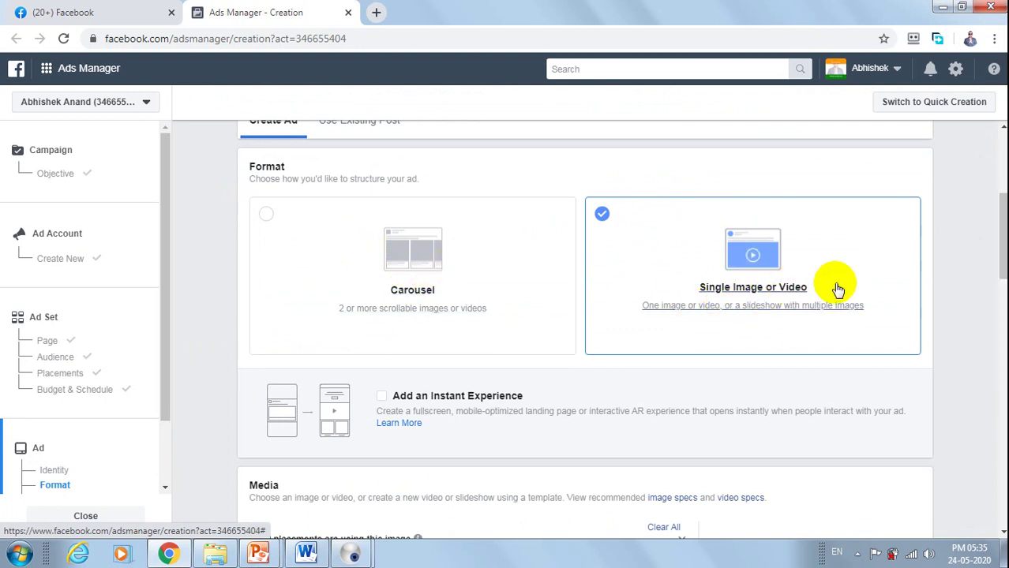
Try the Carousel format and look through its card, placement and text settings.
{"action": "left_click", "coordinate": [268, 219]}
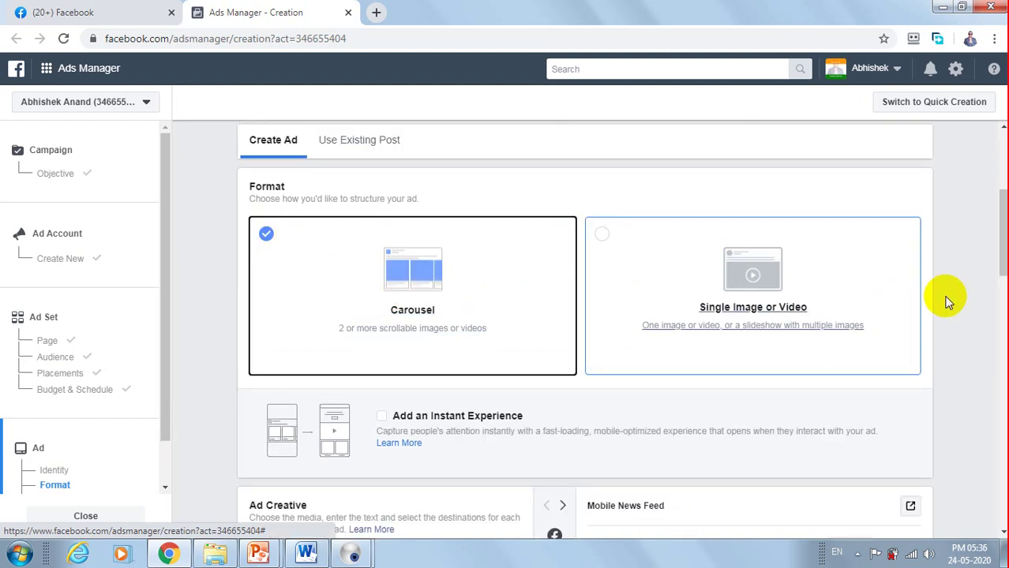
{"action": "left_click_drag", "start_coordinate": [1004, 272], "coordinate": [1001, 379]}
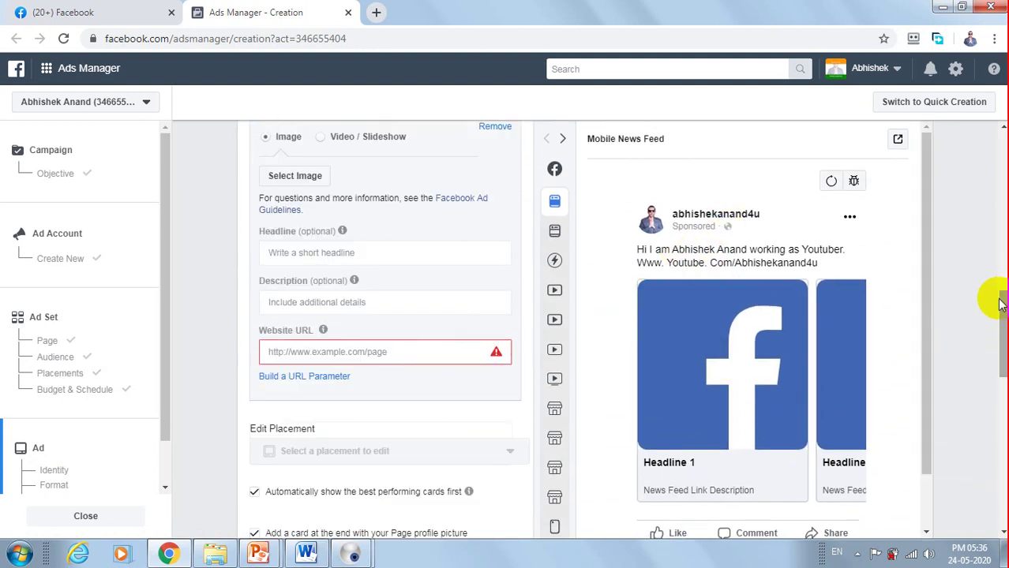
{"action": "left_click", "coordinate": [1002, 372]}
{"action": "left_click_drag", "start_coordinate": [1003, 378], "coordinate": [996, 466]}
{"action": "scroll", "coordinate": [998, 440], "scroll_direction": "up", "scroll_amount": 3}
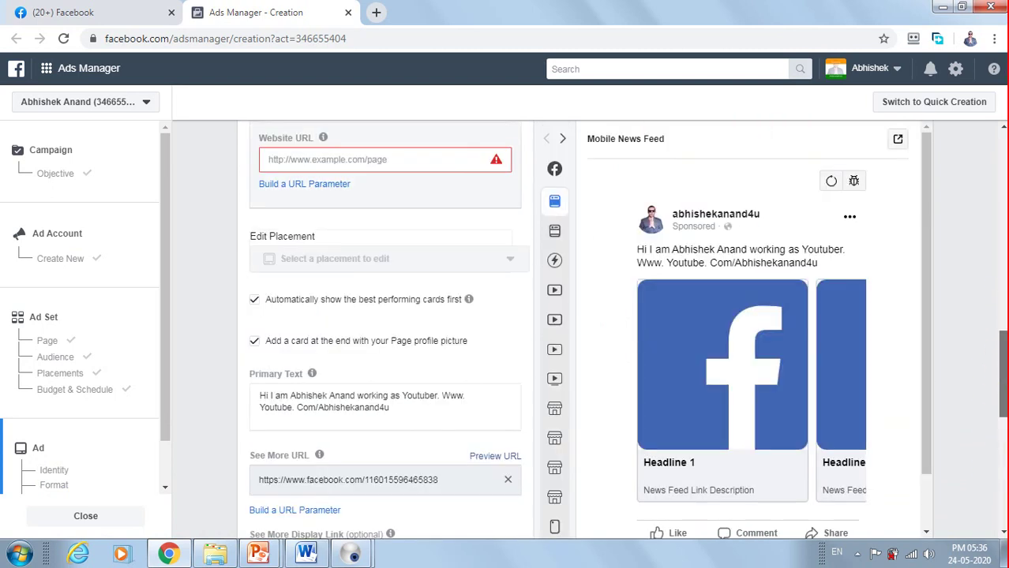
{"action": "scroll", "coordinate": [940, 166], "scroll_direction": "up", "scroll_amount": 10}
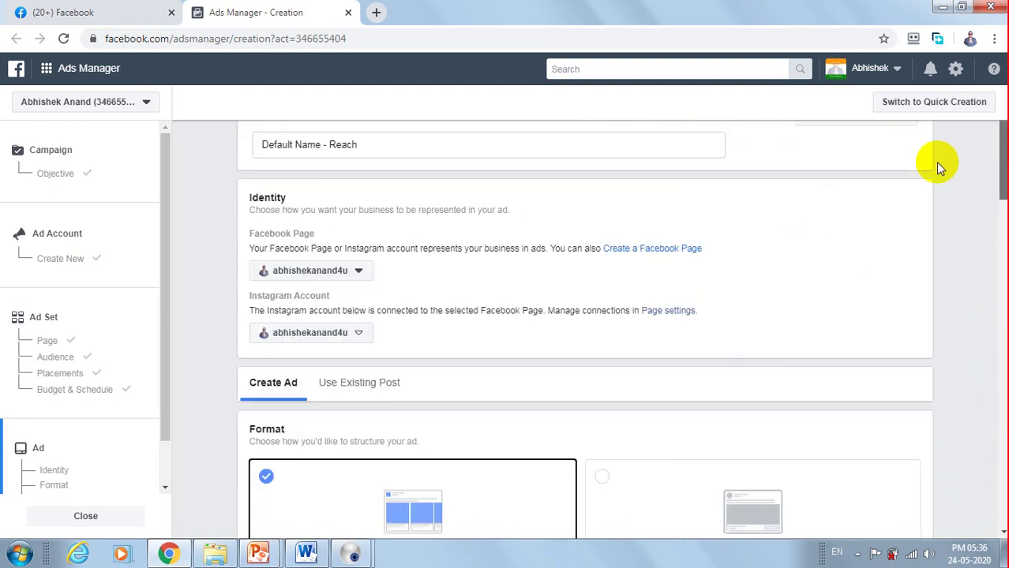
Choose the Single Image or Video format and review the ad's media, primary text and preview.
{"action": "scroll", "coordinate": [757, 387], "scroll_direction": "down", "scroll_amount": 2}
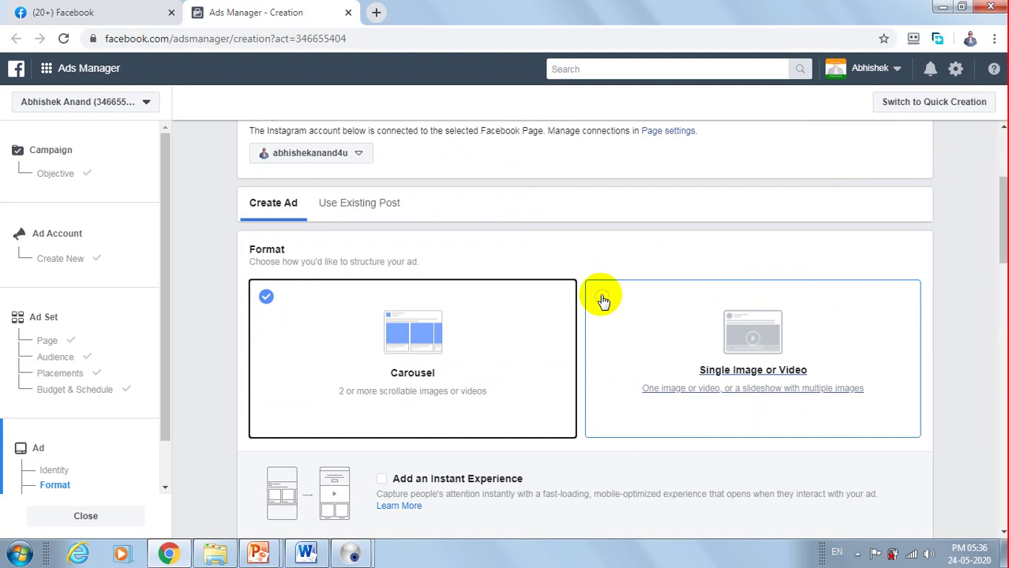
{"action": "left_click", "coordinate": [601, 299]}
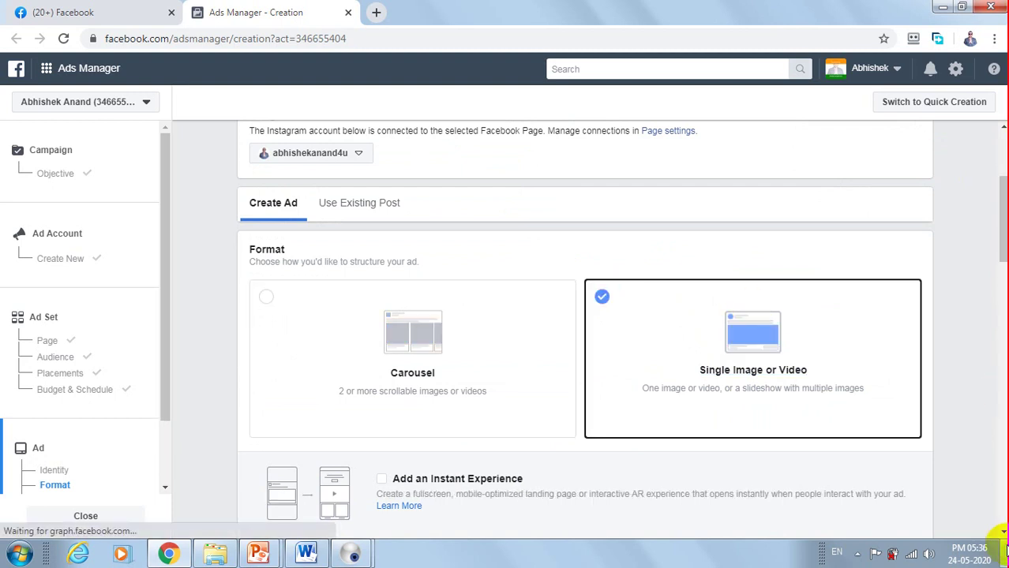
{"action": "scroll", "coordinate": [1004, 535], "scroll_direction": "down", "scroll_amount": 2}
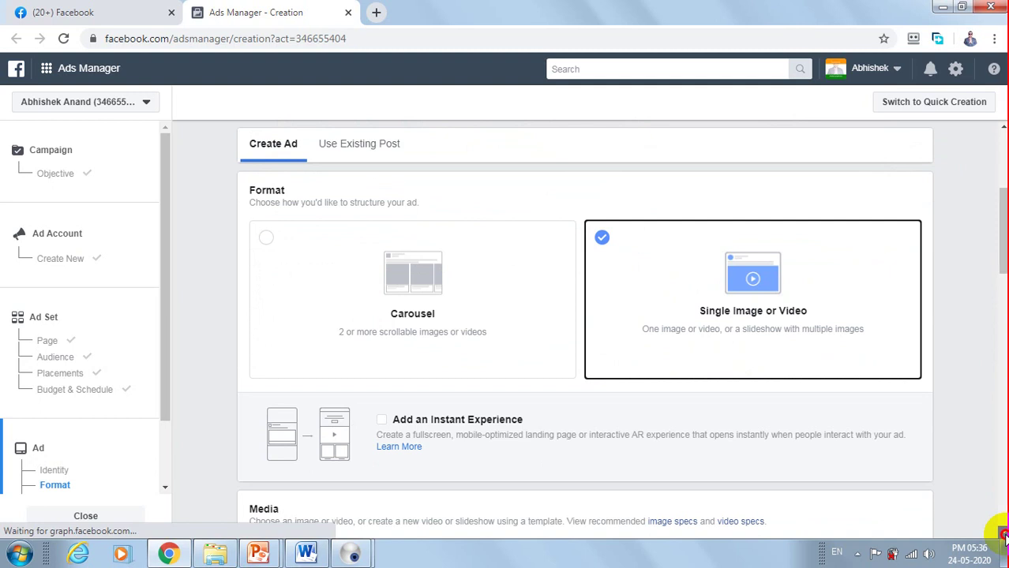
{"action": "scroll", "coordinate": [1004, 535], "scroll_direction": "down", "scroll_amount": 2}
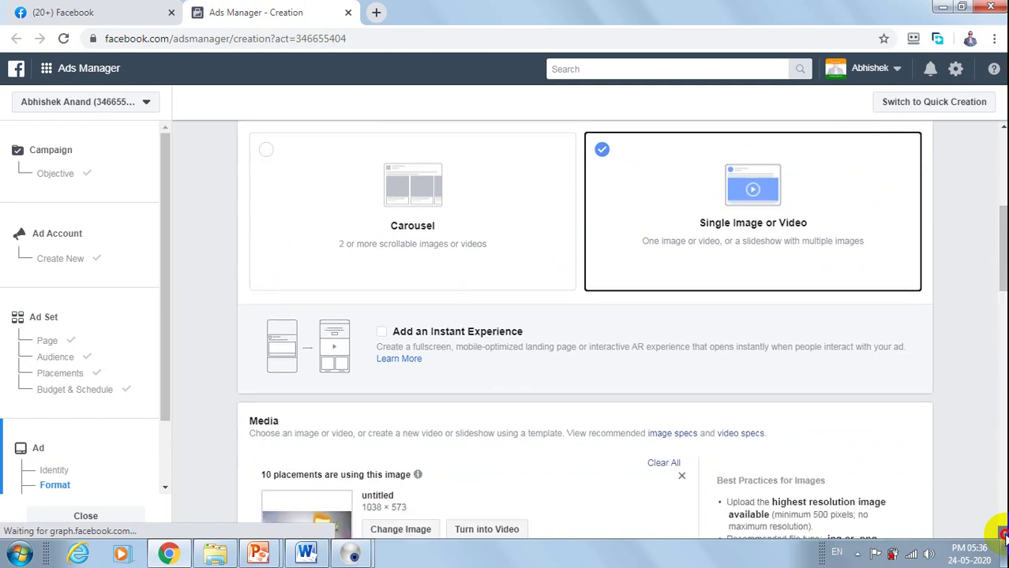
{"action": "scroll", "coordinate": [1004, 535], "scroll_direction": "down", "scroll_amount": 5}
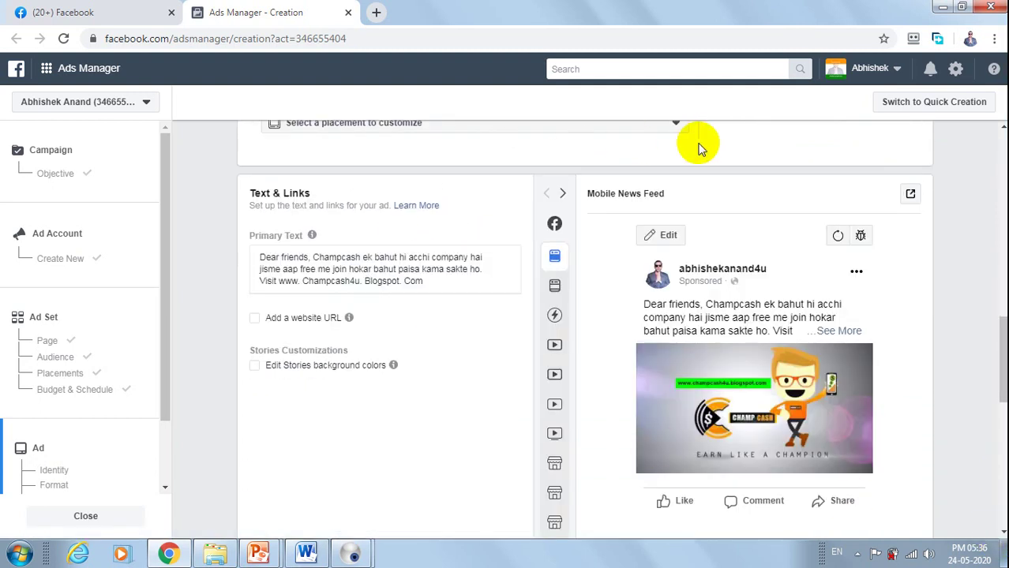
{"action": "scroll", "coordinate": [757, 366], "scroll_direction": "up", "scroll_amount": 5}
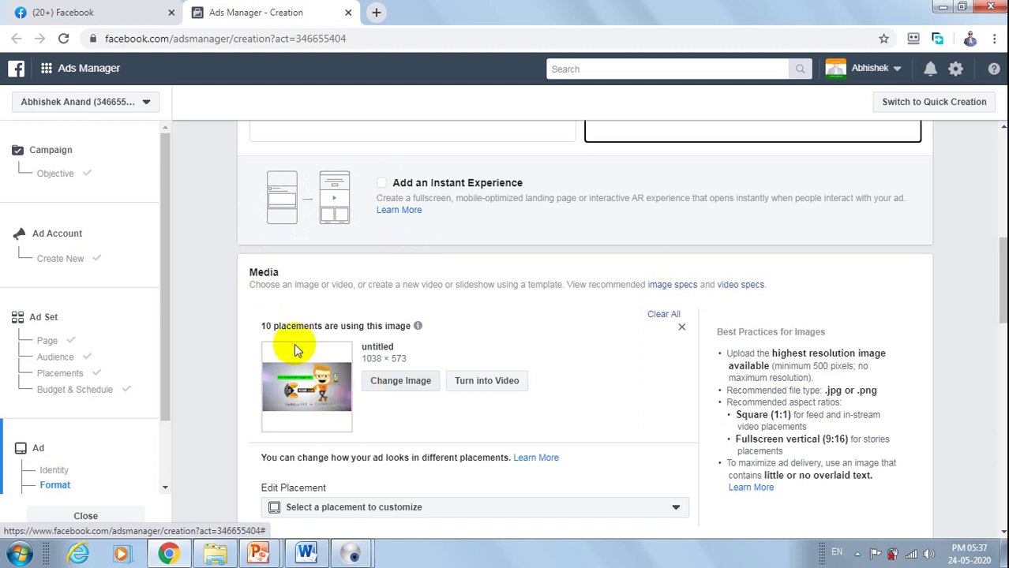
{"action": "scroll", "coordinate": [215, 378], "scroll_direction": "down", "scroll_amount": 5}
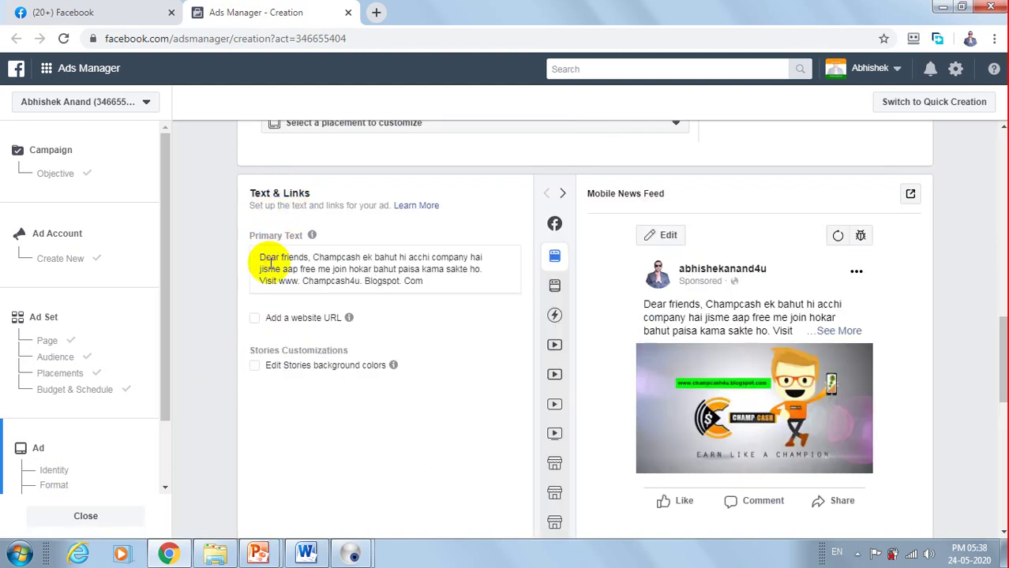
Replace the ad's primary text with "hello friends".
{"action": "left_click", "coordinate": [303, 272]}
{"action": "key", "text": "ctrl+a"}
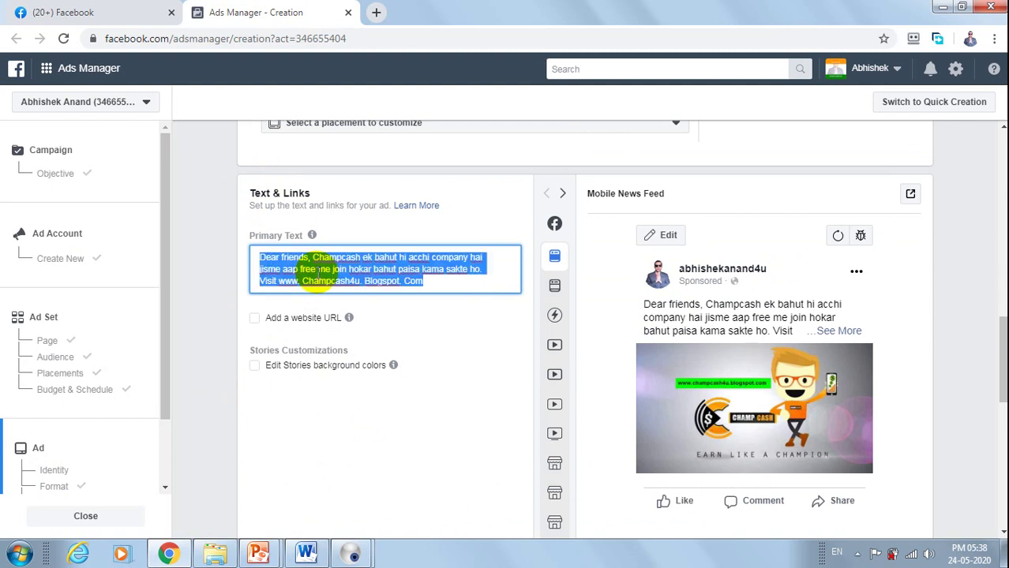
{"action": "key", "text": "BackSpace"}
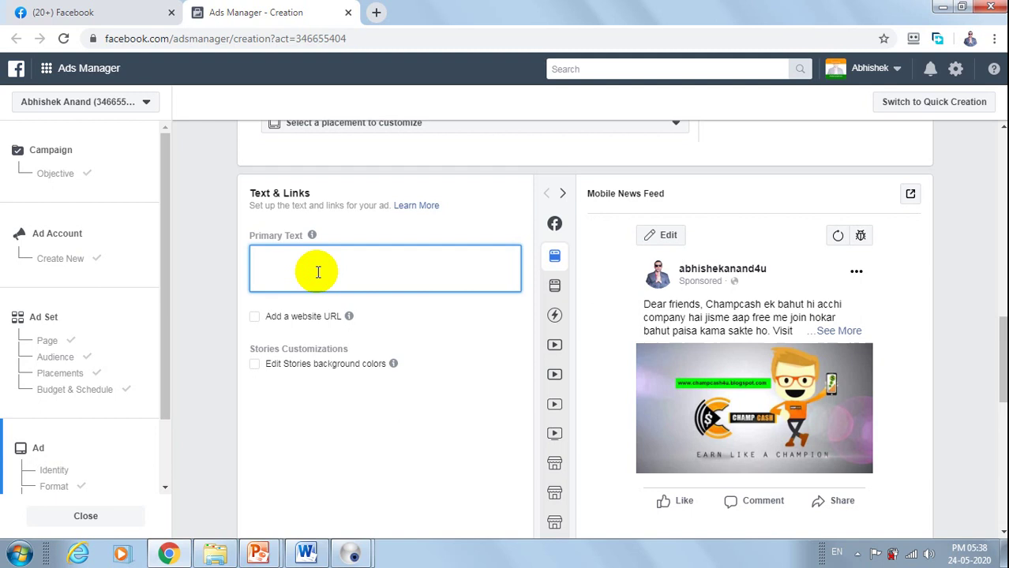
{"action": "type", "text": "hello friendxcs"}
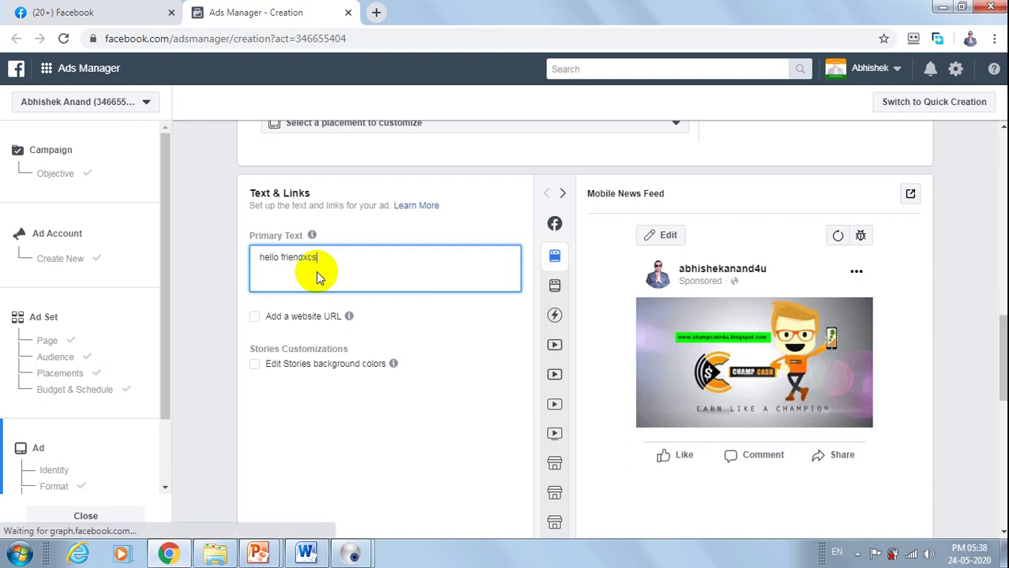
{"action": "key", "text": "BackSpace"}
{"action": "key", "text": "BackSpace"}
{"action": "key", "text": "BackSpace"}
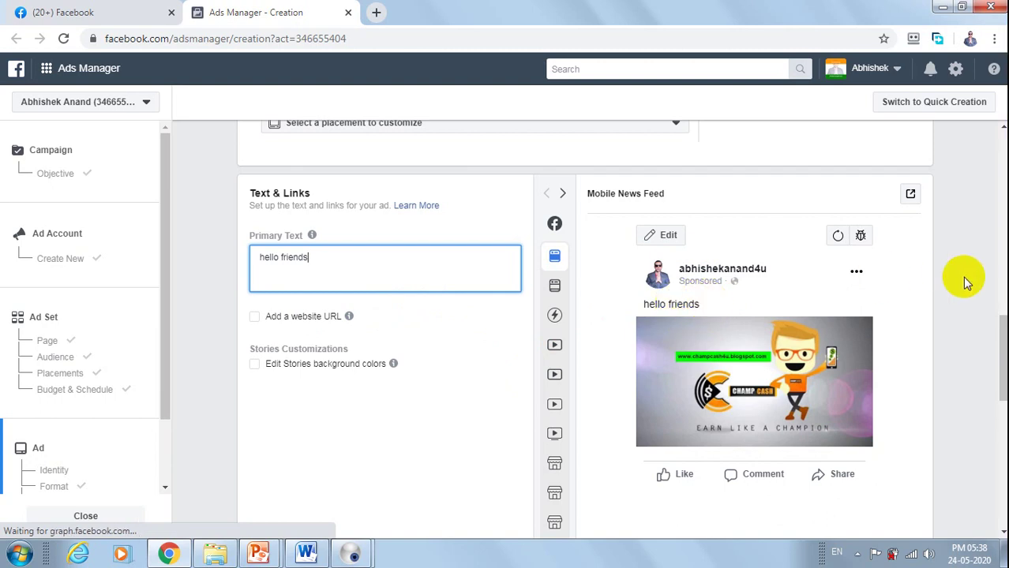
Look over the ad's media settings and enable adding a website URL under the primary text.
{"action": "left_click", "coordinate": [1001, 324]}
{"action": "left_click_drag", "start_coordinate": [1001, 323], "coordinate": [999, 282]}
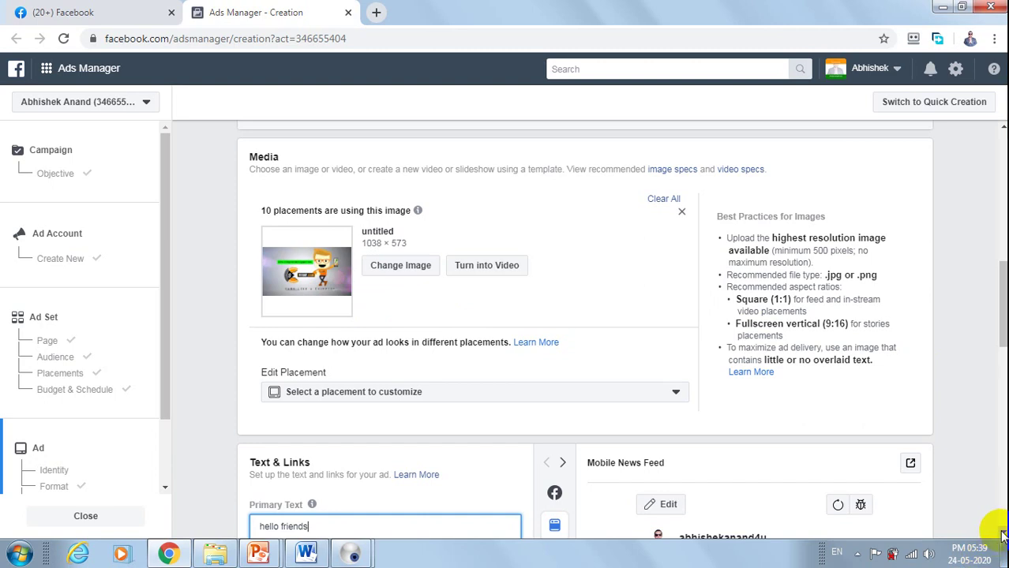
{"action": "scroll", "coordinate": [1001, 535], "scroll_direction": "down", "scroll_amount": 5}
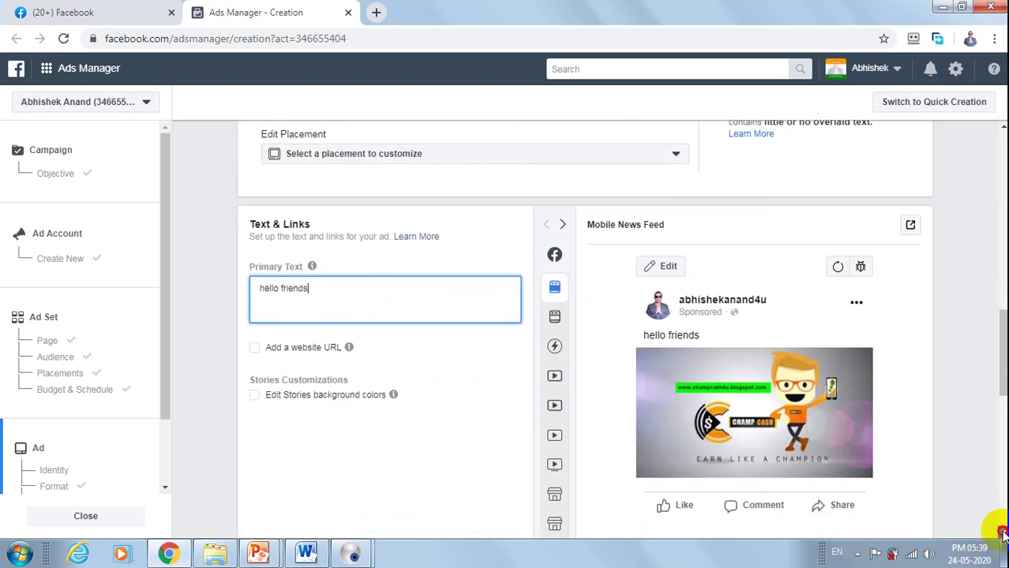
{"action": "scroll", "coordinate": [1001, 534], "scroll_direction": "down", "scroll_amount": 1}
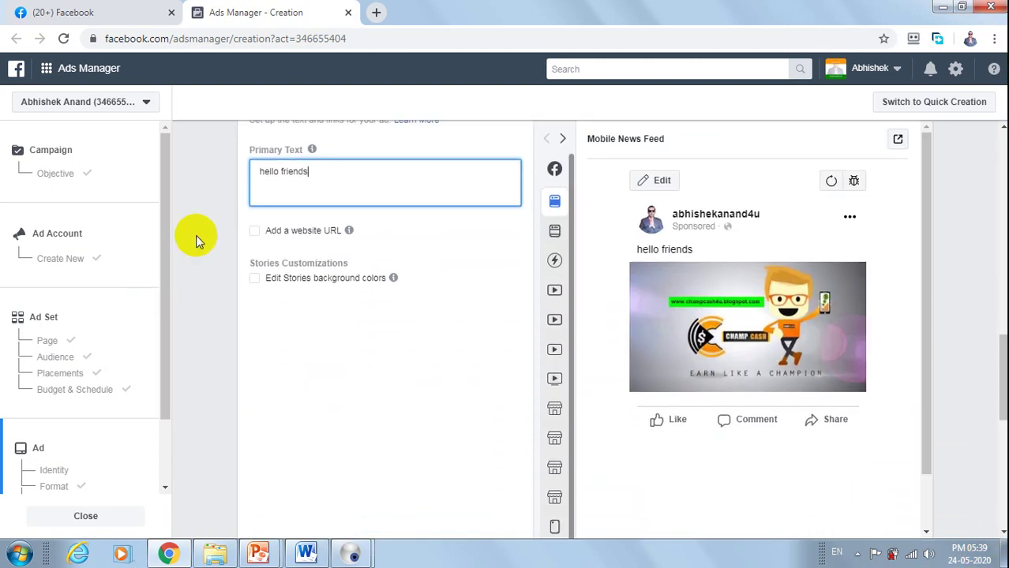
{"action": "left_click", "coordinate": [255, 231]}
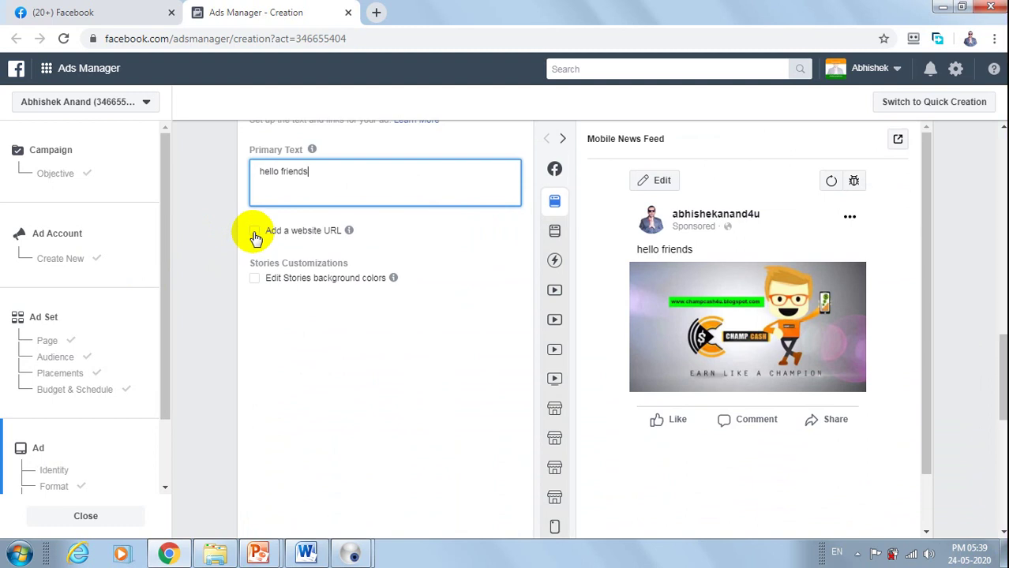
{"action": "left_click", "coordinate": [254, 231]}
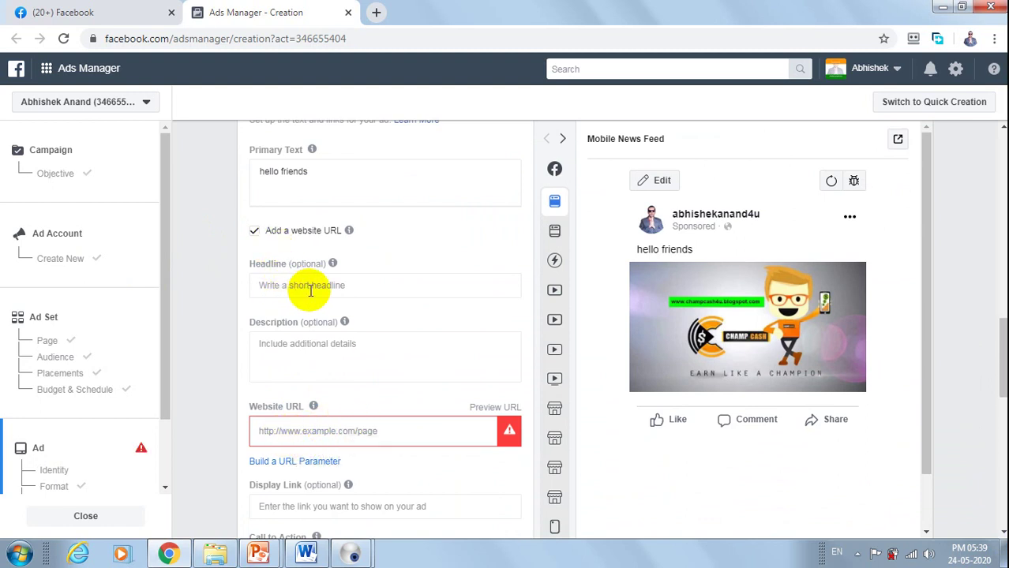
Set the ad's headline to "hiii".
{"action": "left_click", "coordinate": [314, 355]}
{"action": "left_click", "coordinate": [306, 287]}
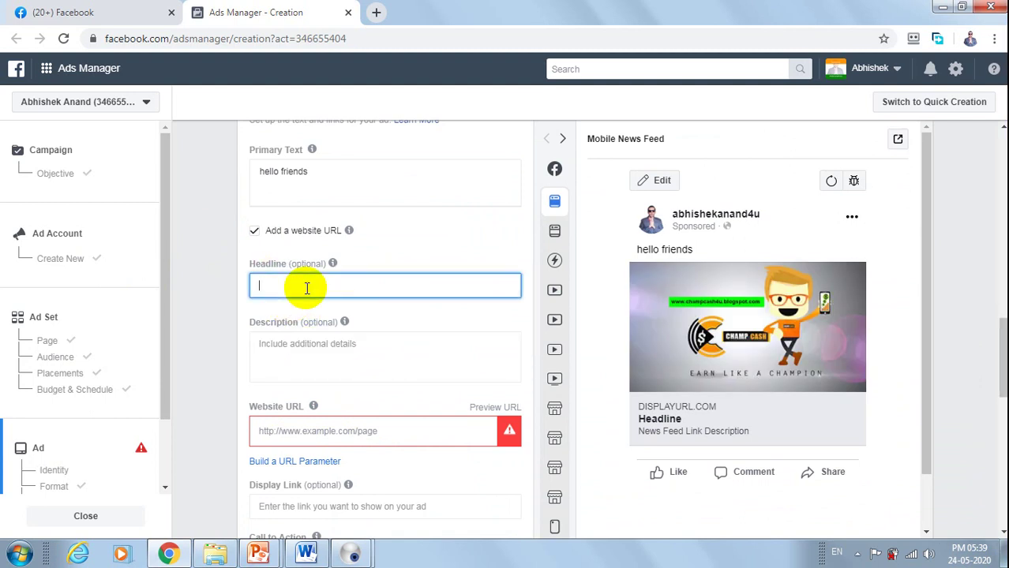
{"action": "type", "text": "hiii"}
{"action": "left_click", "coordinate": [294, 433]}
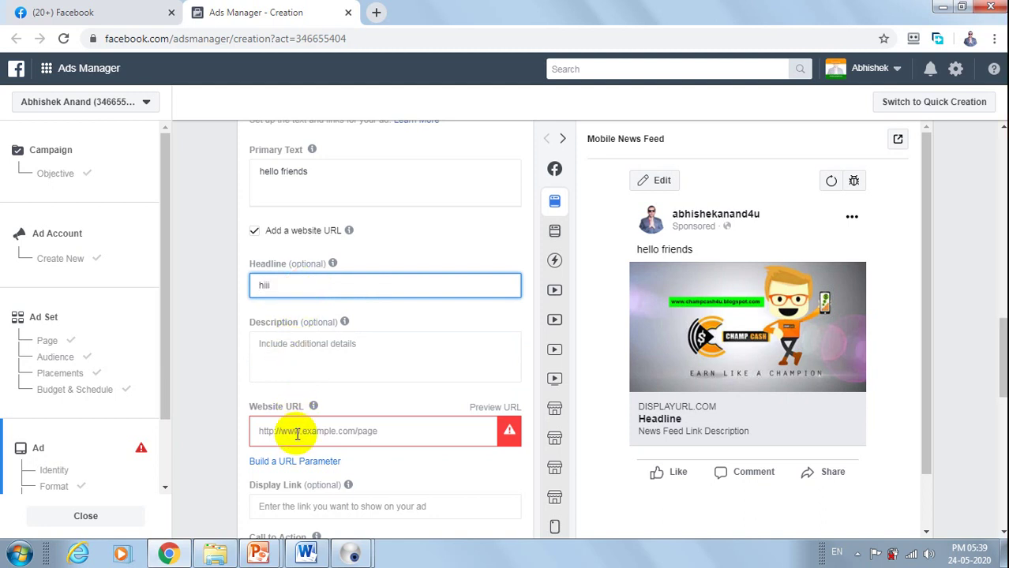
{"action": "left_click", "coordinate": [297, 433]}
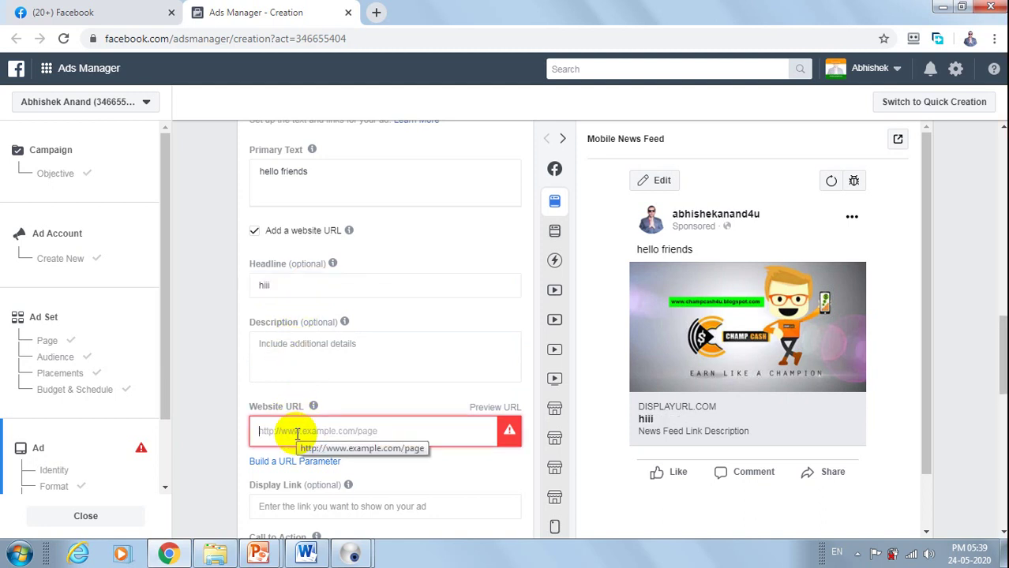
{"action": "type", "text": "hiii"}
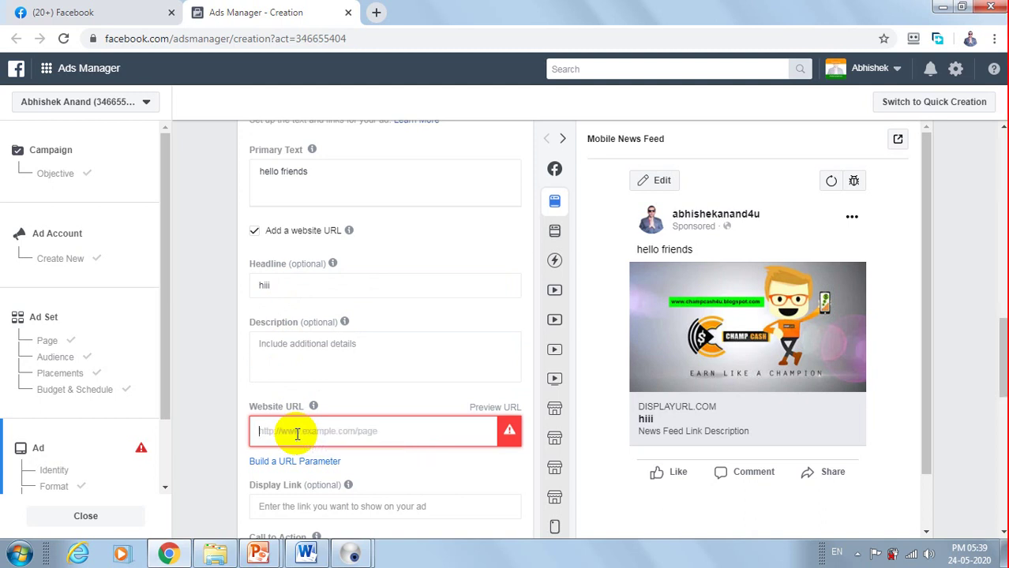
{"action": "type", "text": "abhishek"}
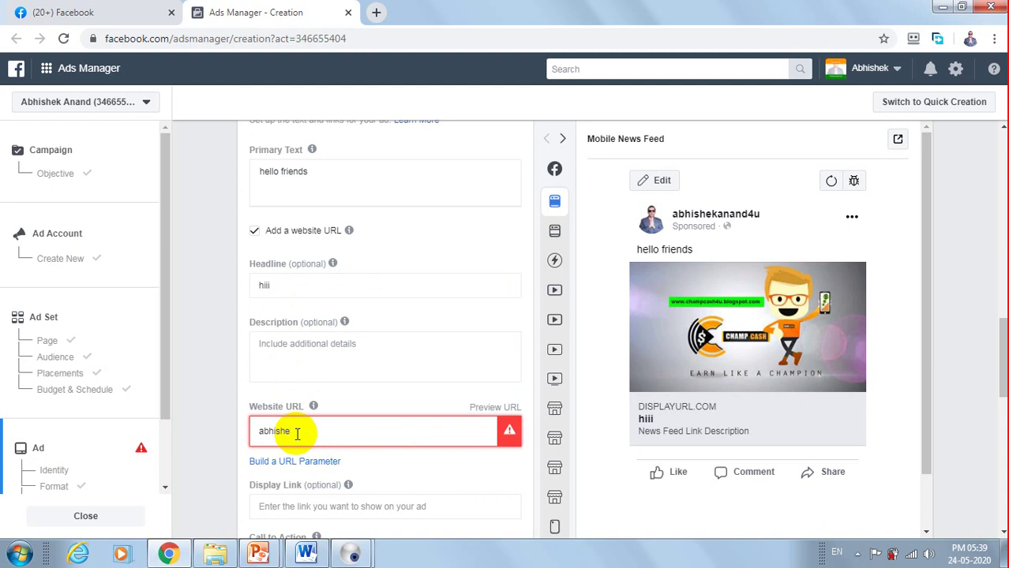
{"action": "key", "text": "ctrl+a"}
{"action": "key", "text": "BackSpace"}
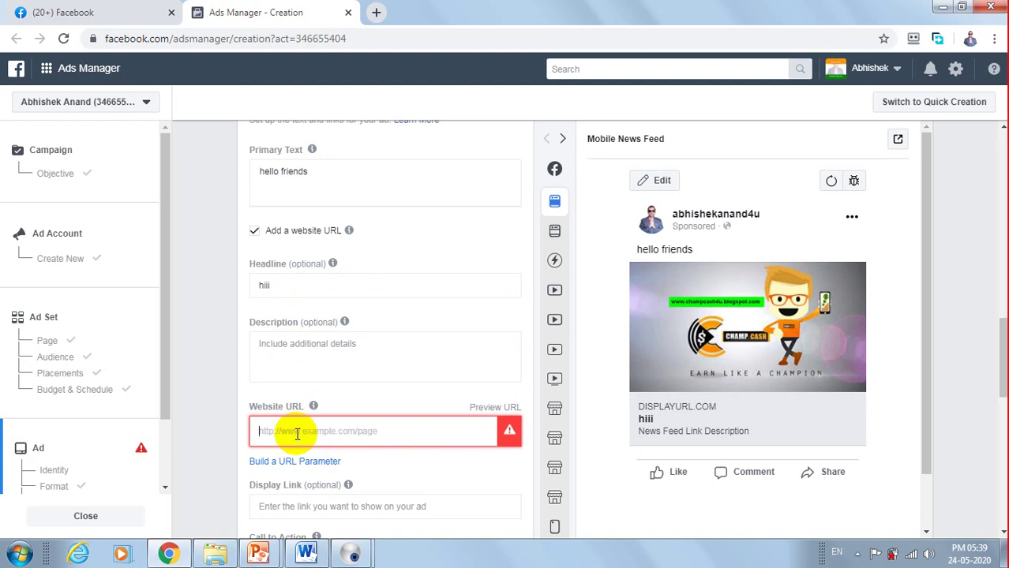
Enter the advertiser's first name as the ad description and set the website URL to vic2all4u.blogspot.com.
{"action": "left_click", "coordinate": [285, 345]}
{"action": "type", "text": "abhishek"}
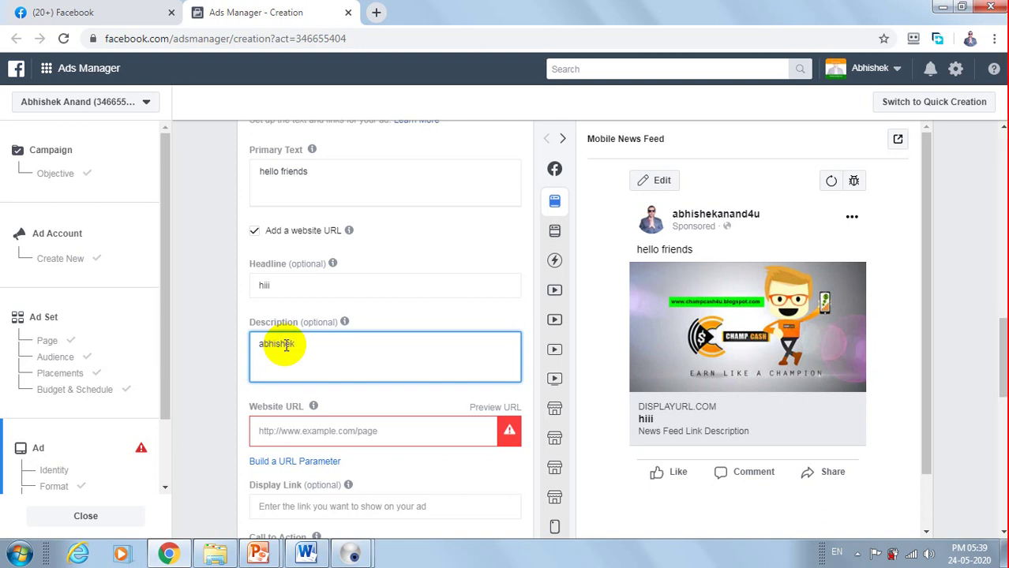
{"action": "left_click", "coordinate": [308, 439]}
{"action": "type", "text": "vic2ail"}
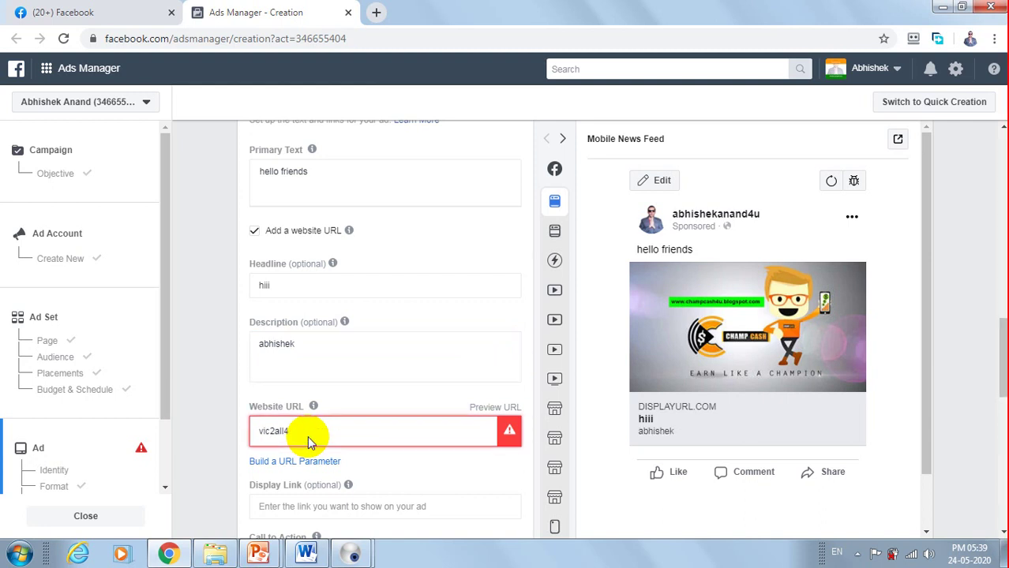
{"action": "type", "text": "4u.blogspot.com"}
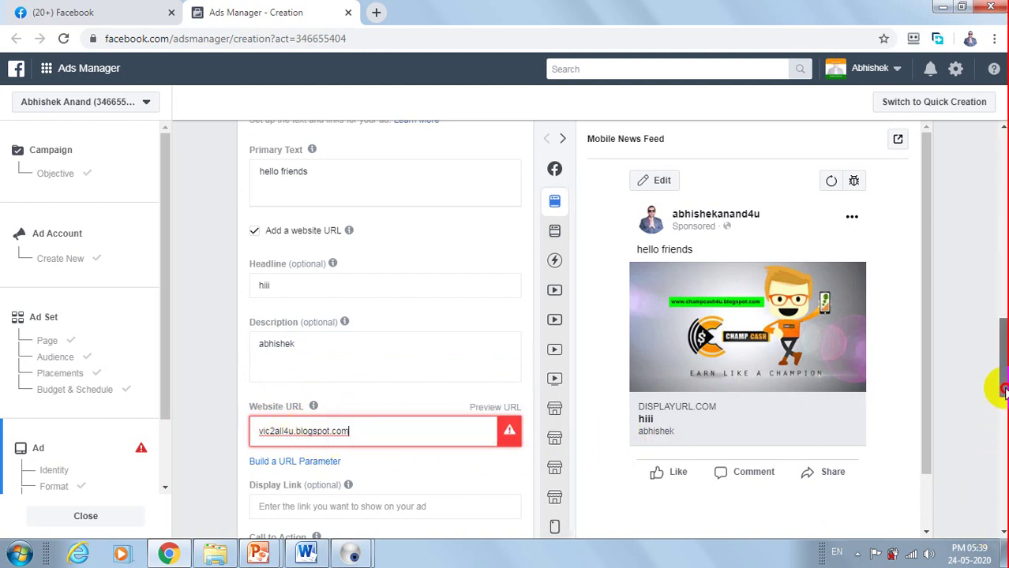
Set the ad's call to action to Contact Us and check it in the Mobile News Feed preview.
{"action": "scroll", "coordinate": [993, 387], "scroll_direction": "down", "scroll_amount": 2}
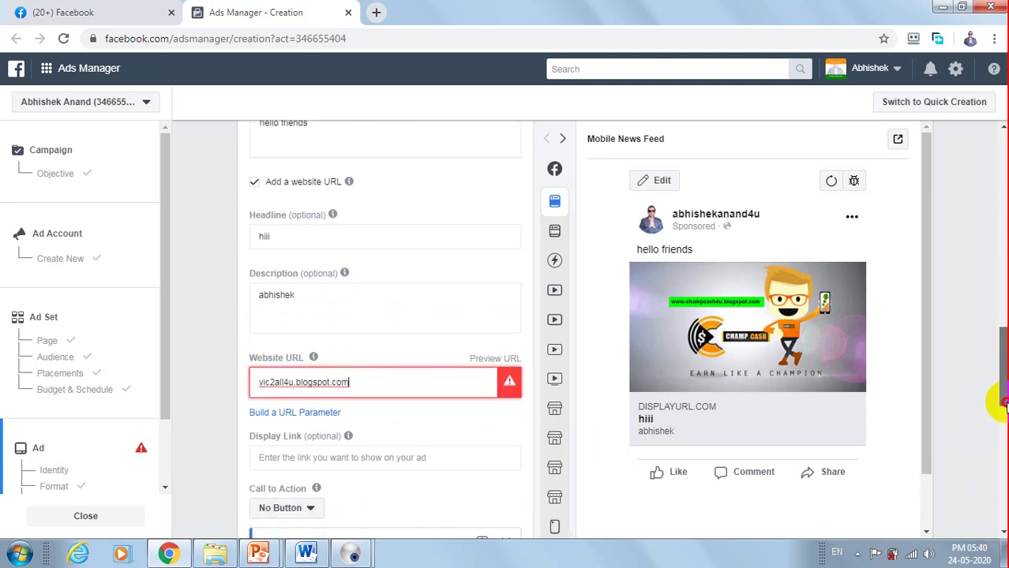
{"action": "scroll", "coordinate": [584, 323], "scroll_direction": "down", "scroll_amount": 2}
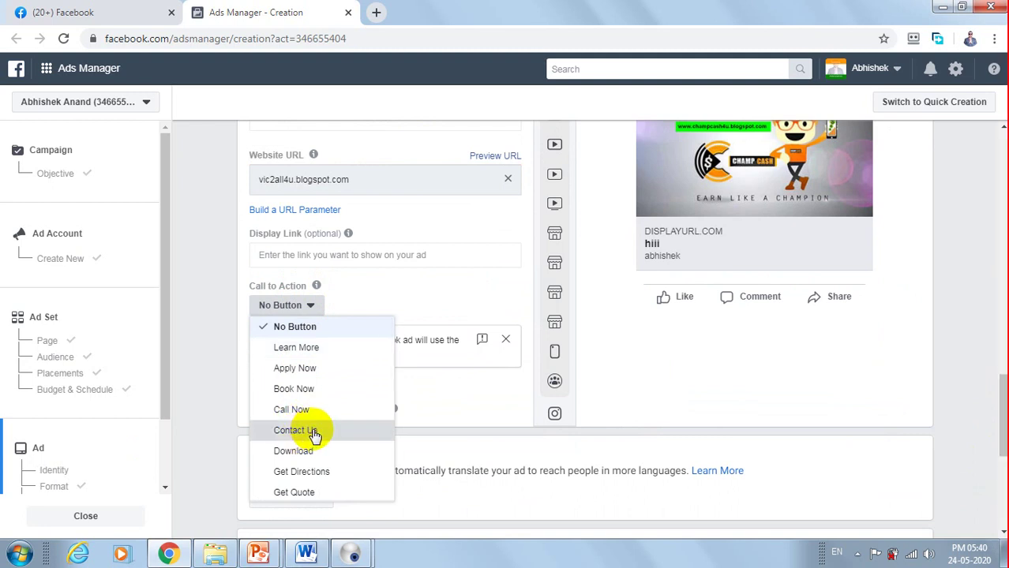
{"action": "left_click", "coordinate": [313, 433]}
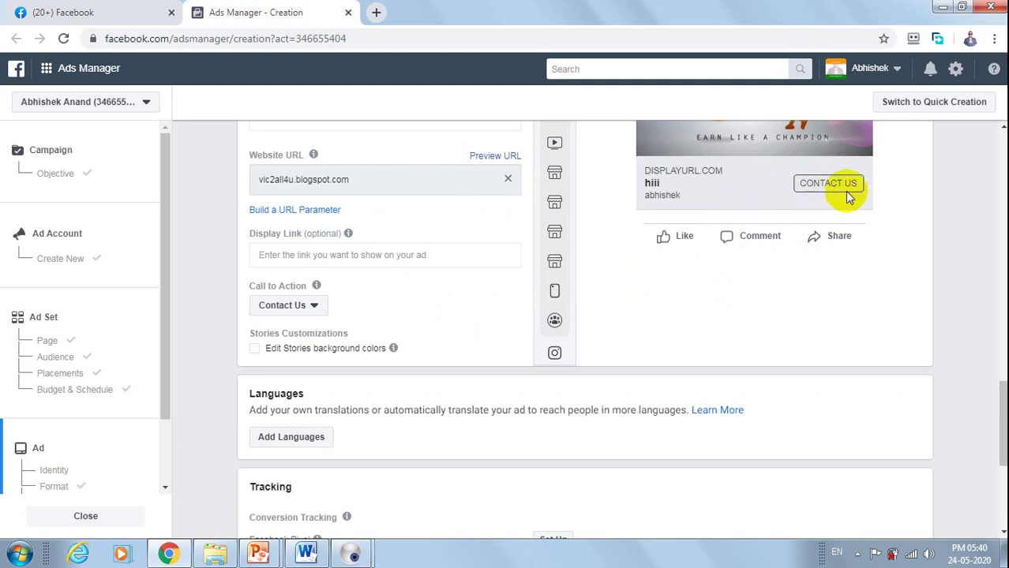
{"action": "left_click", "coordinate": [1003, 128]}
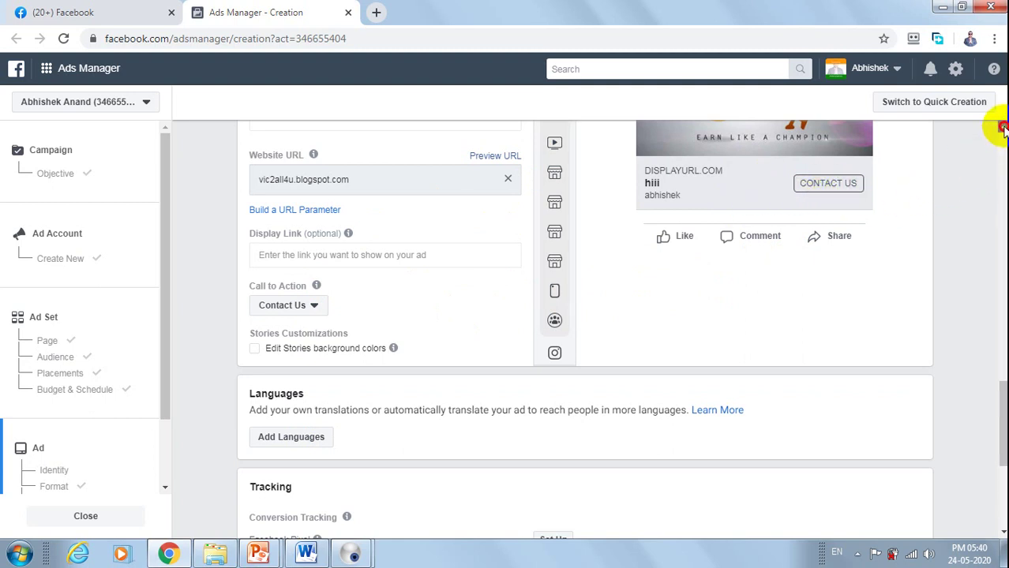
{"action": "left_click", "coordinate": [1004, 128]}
{"action": "left_click", "coordinate": [1003, 128]}
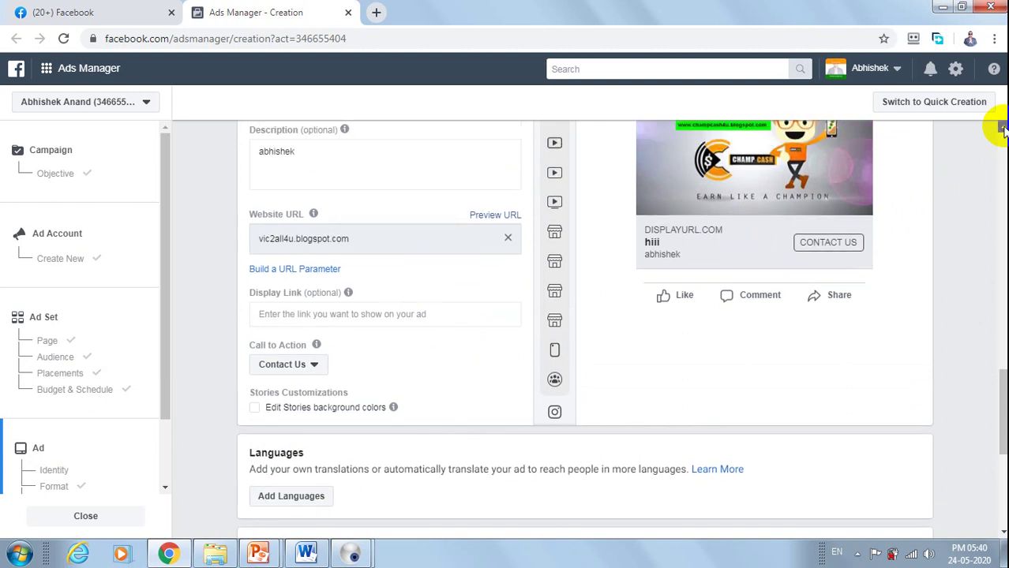
{"action": "left_click", "coordinate": [1003, 128]}
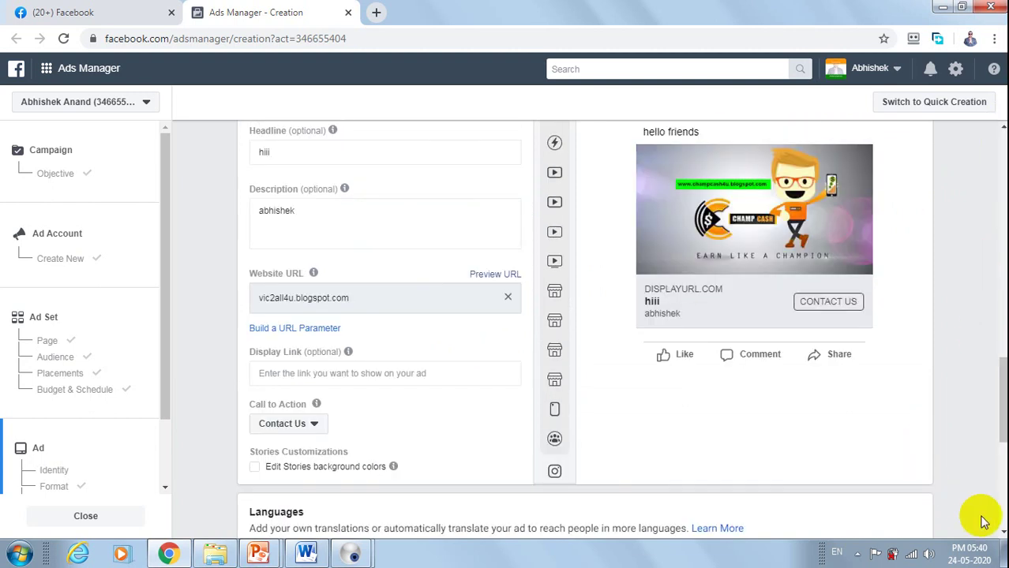
Confirm the finished ad, leaving languages and conversion tracking at their defaults.
{"action": "scroll", "coordinate": [983, 520], "scroll_direction": "down", "scroll_amount": 5}
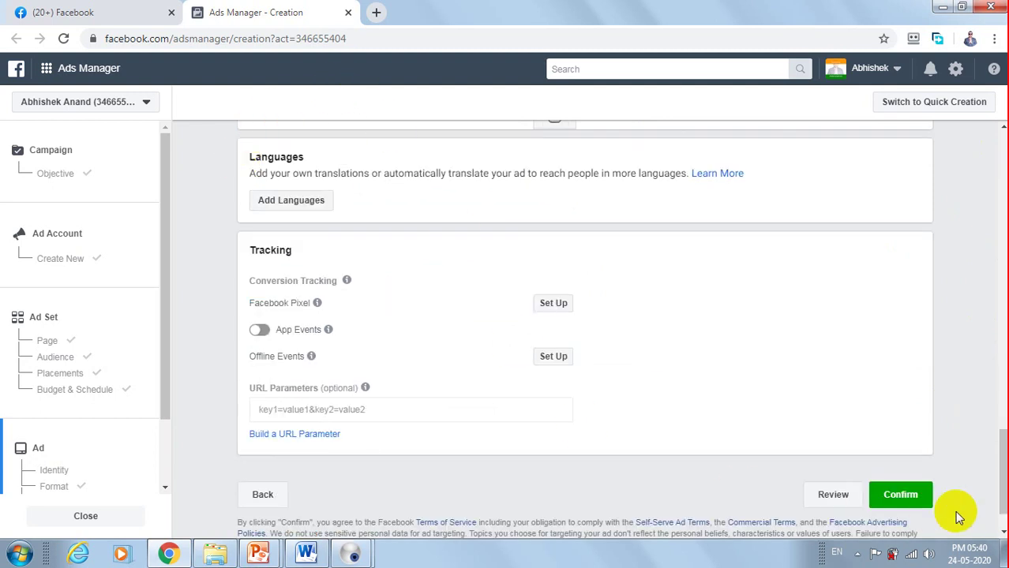
{"action": "left_click", "coordinate": [910, 511]}
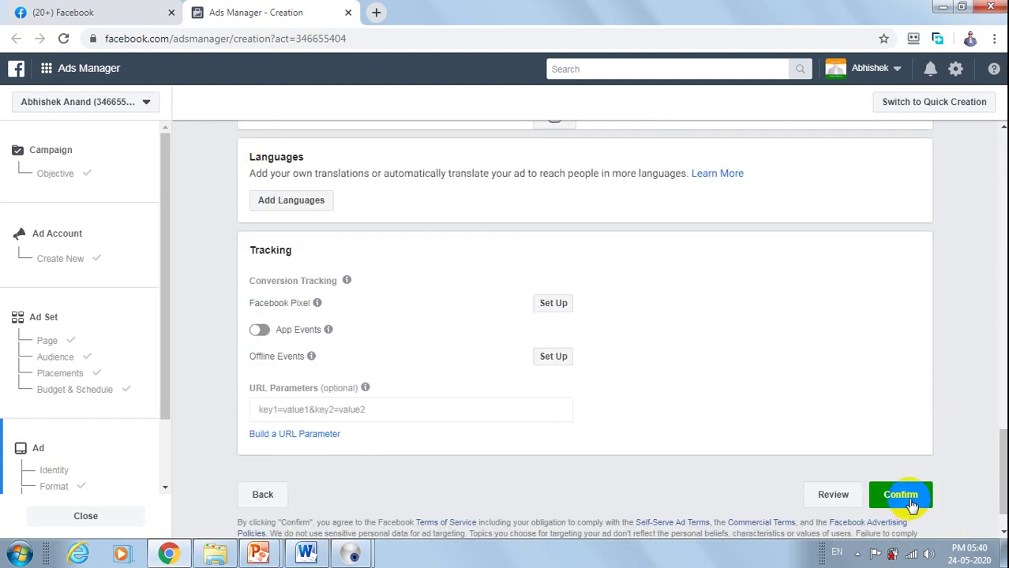
{"action": "left_click", "coordinate": [911, 504]}
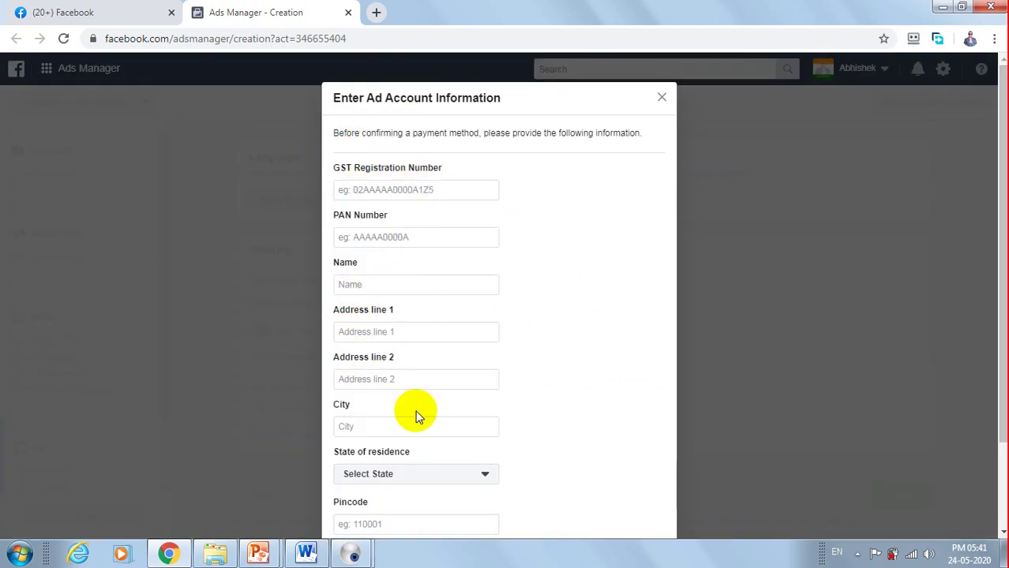
Fill in the ad account's name, first address line, city, state and pincode without GST or PAN numbers, and continue to the payment method.
{"action": "left_click", "coordinate": [999, 451]}
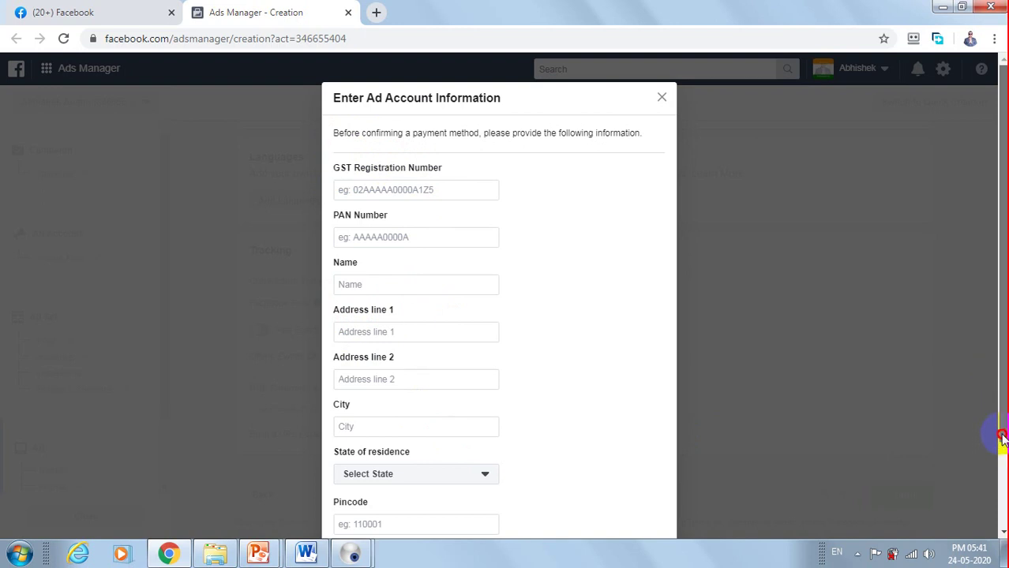
{"action": "left_click", "coordinate": [1002, 444]}
{"action": "left_click_drag", "start_coordinate": [1003, 445], "coordinate": [1003, 515]}
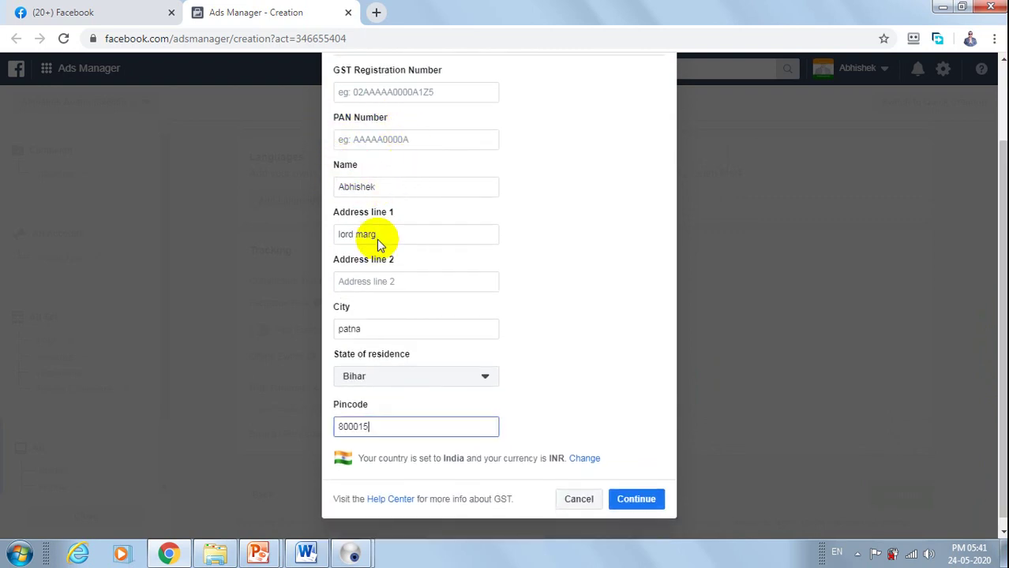
{"action": "left_click", "coordinate": [638, 500]}
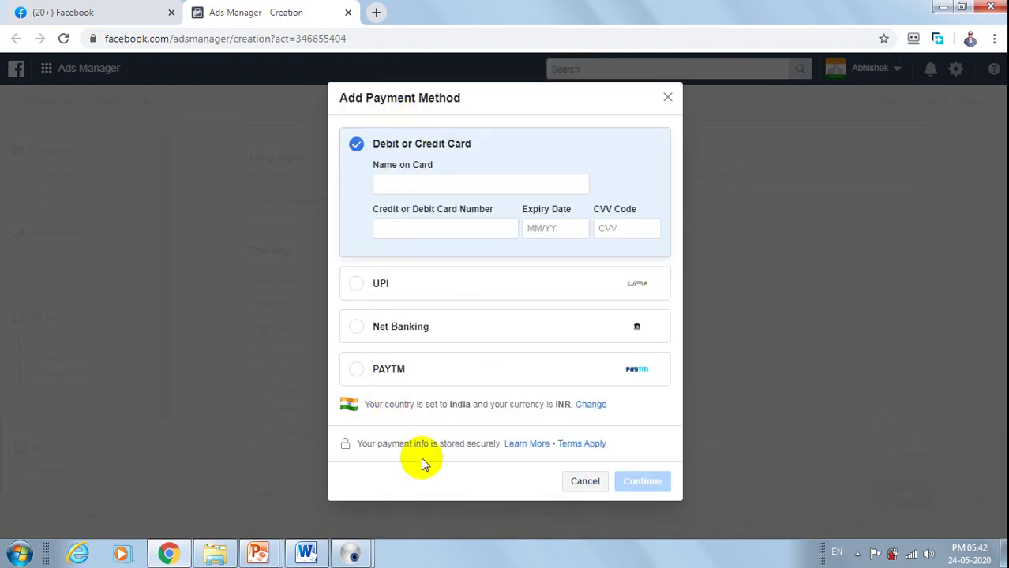